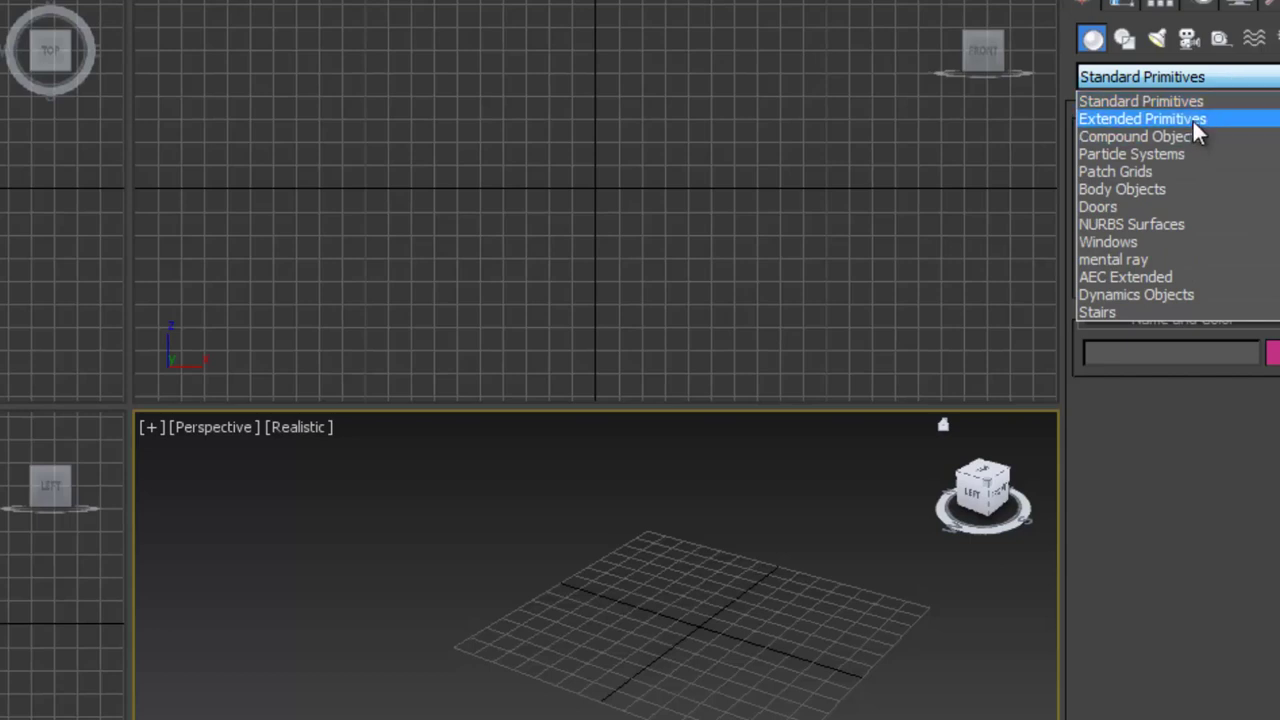
Create a ChamferBox extended primitive in the Perspective view, about 54 long, 59 wide and 37 high, with zero fillet
left_click(1245, 78)
left_click(1243, 76)
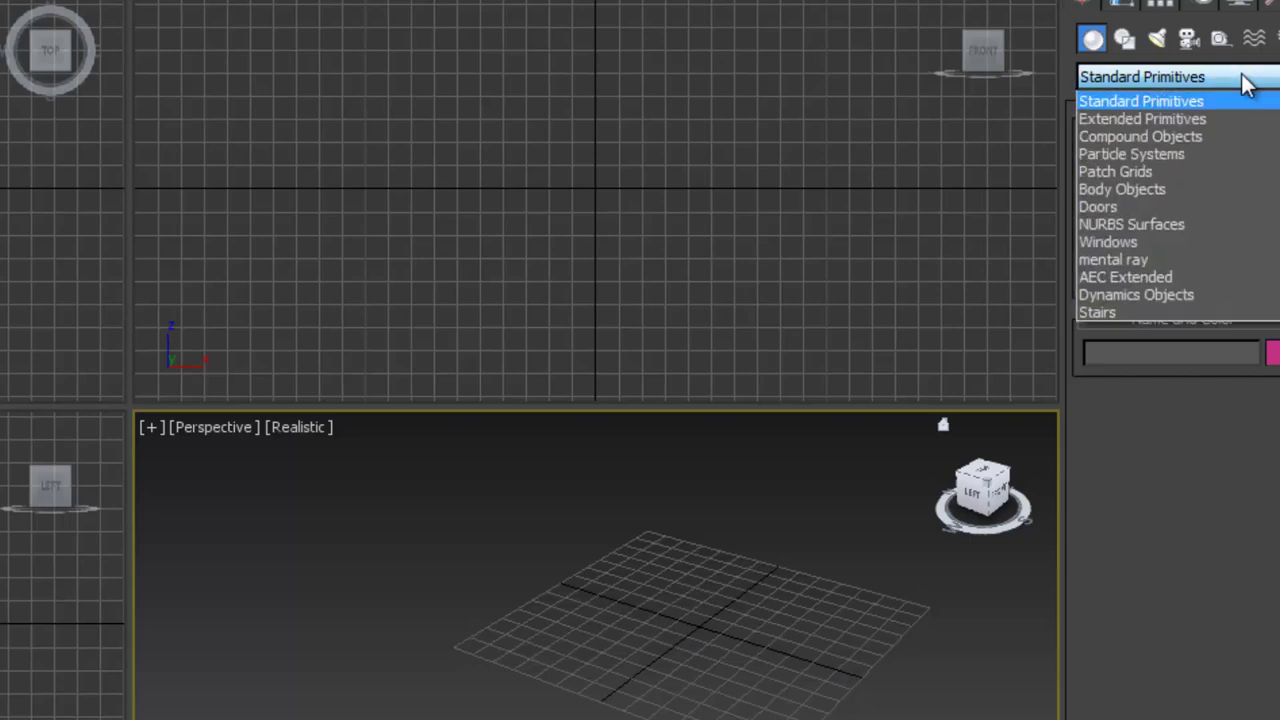
left_click(1194, 121)
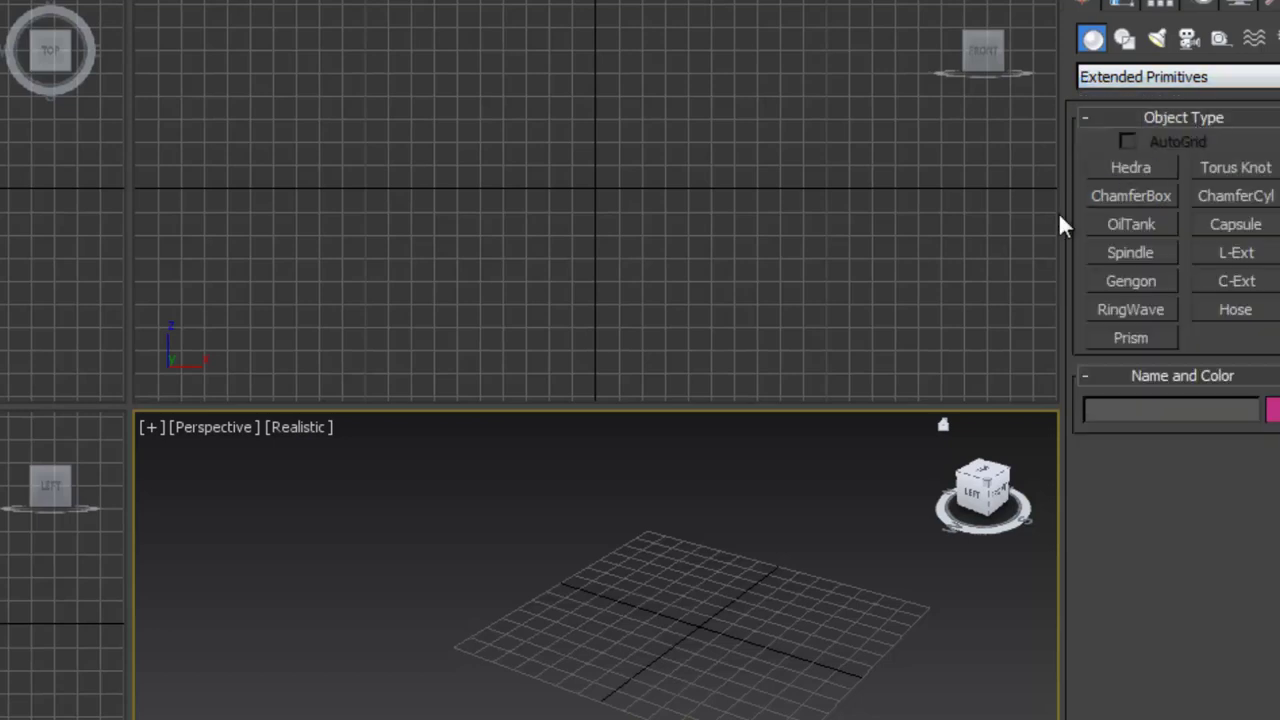
left_click(1139, 194)
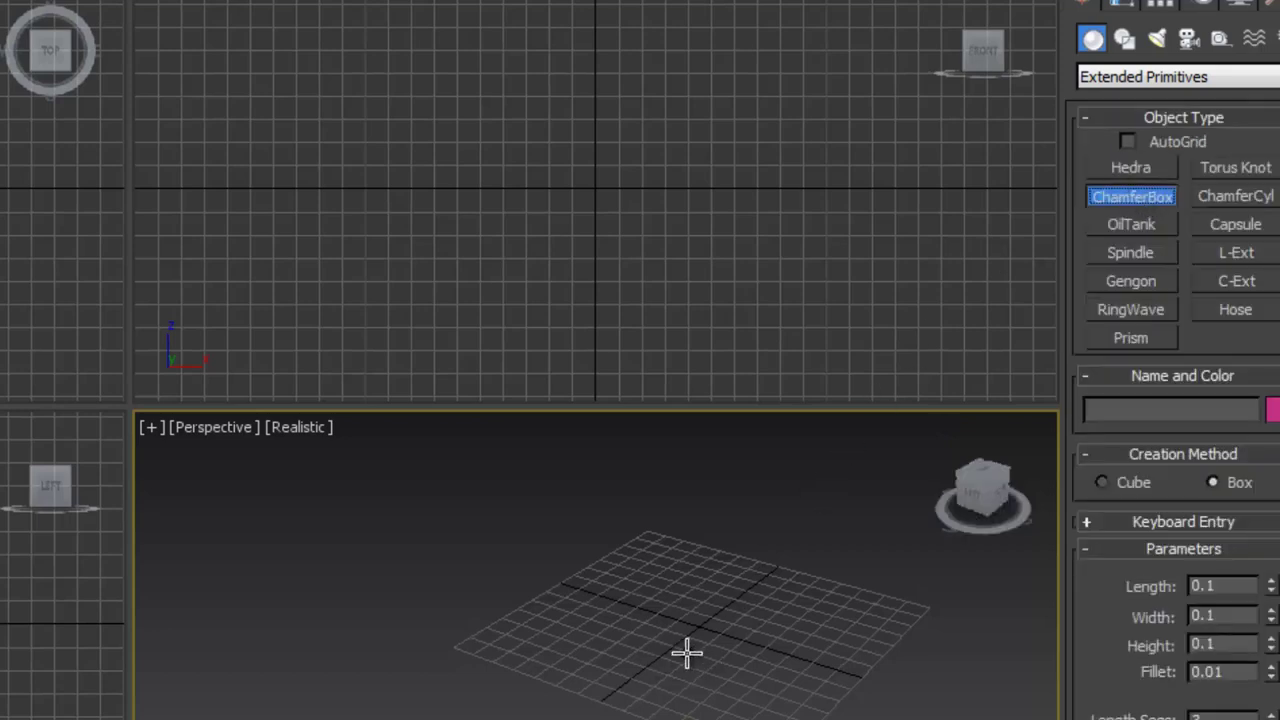
left_click_drag(685, 652, 641, 566)
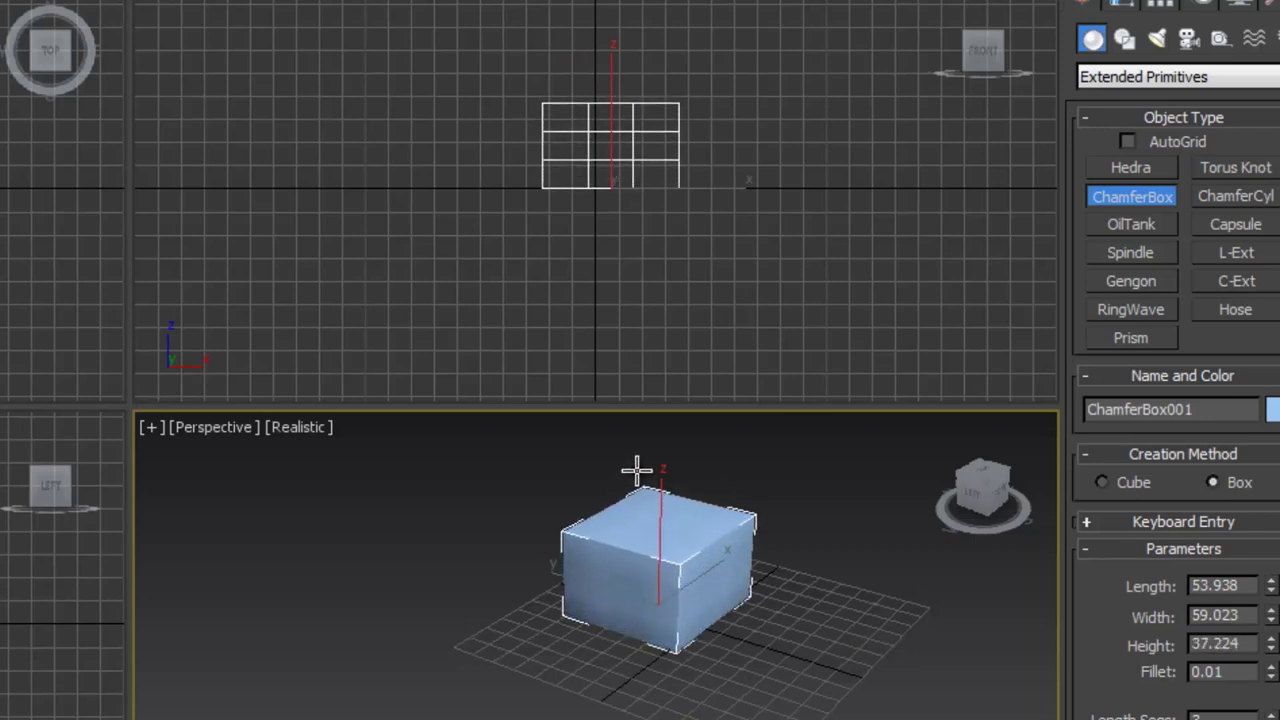
left_click(636, 470)
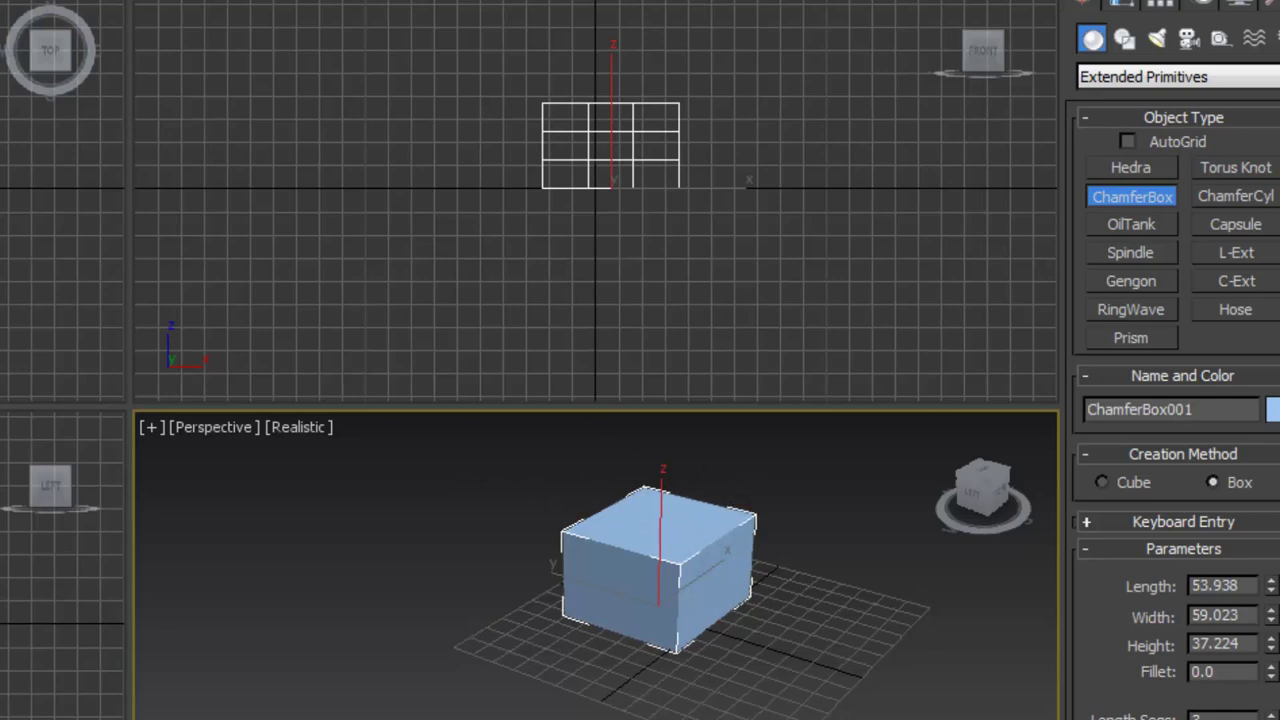
key("Escape")
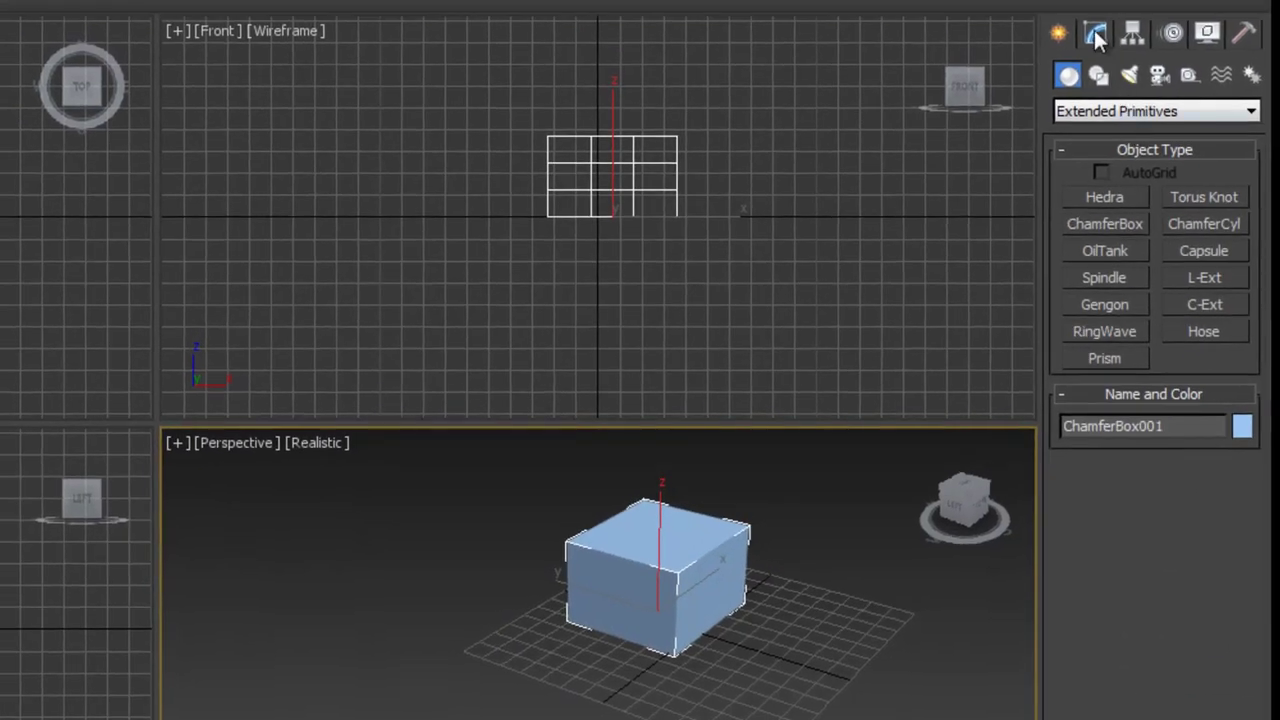
Maximize the Perspective view and move the chamfer box towards the centre of the grid, ready for modifying
left_click(1095, 33)
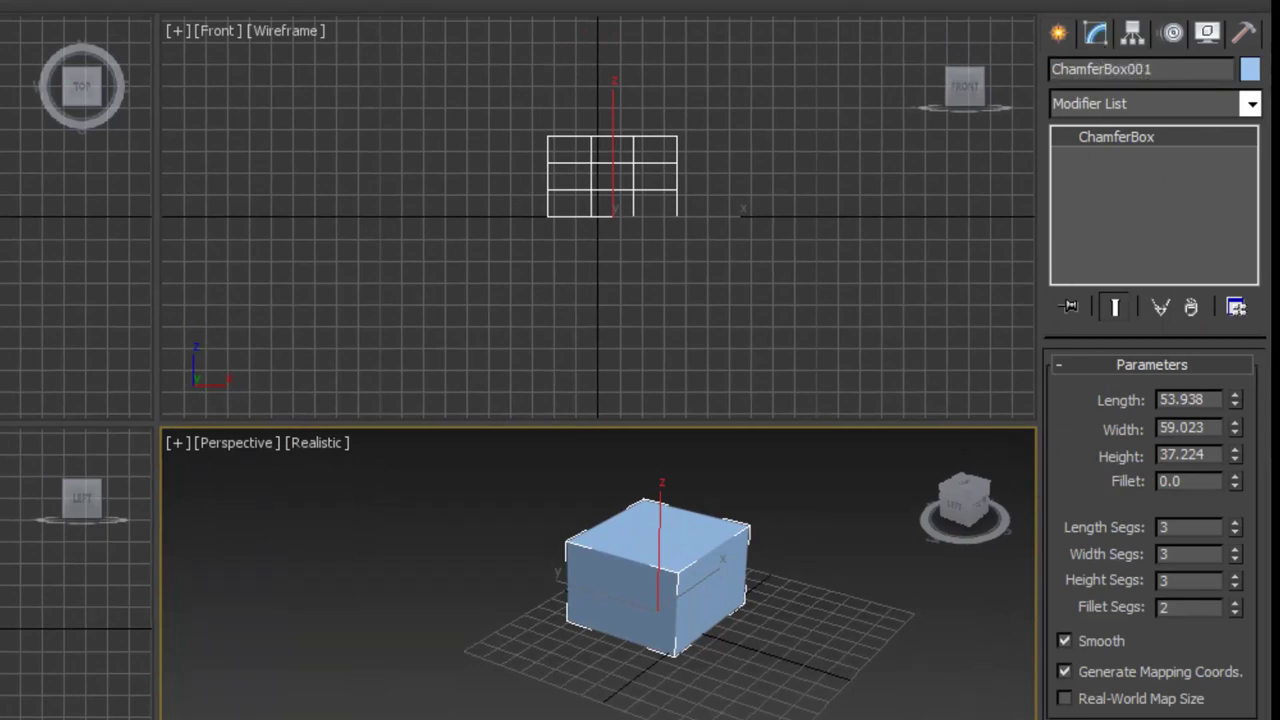
key("alt+w")
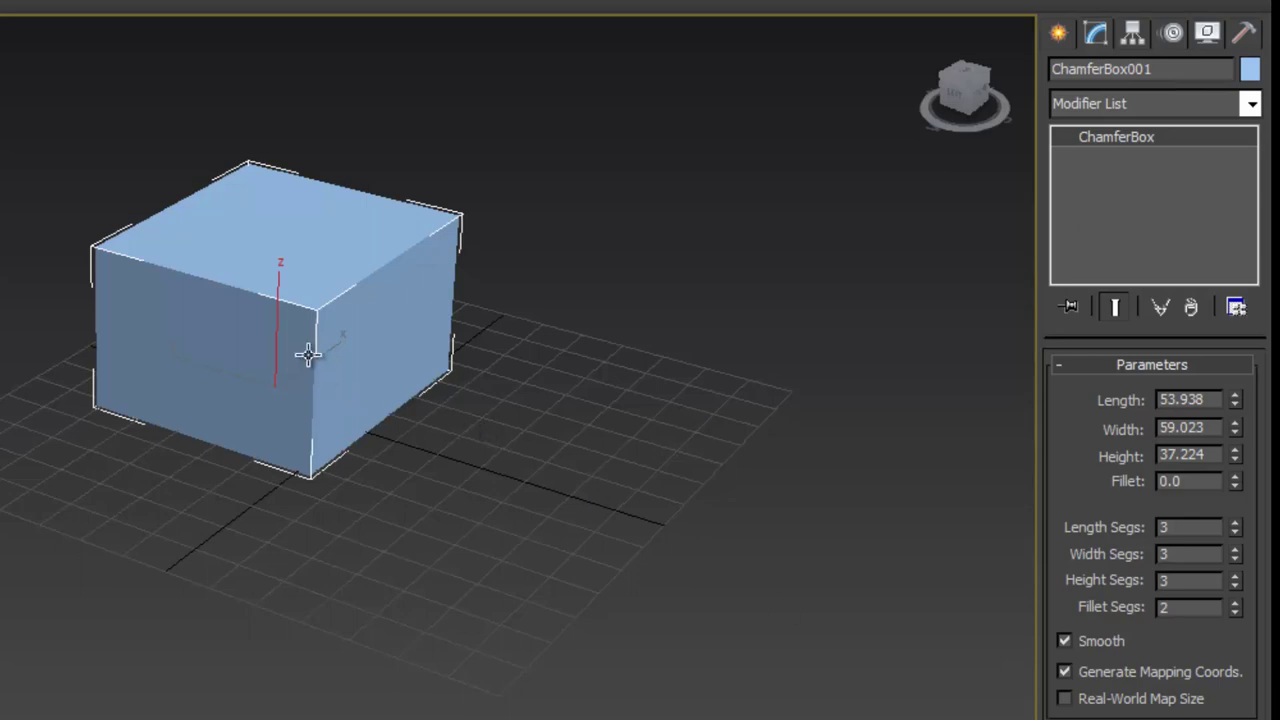
key("w")
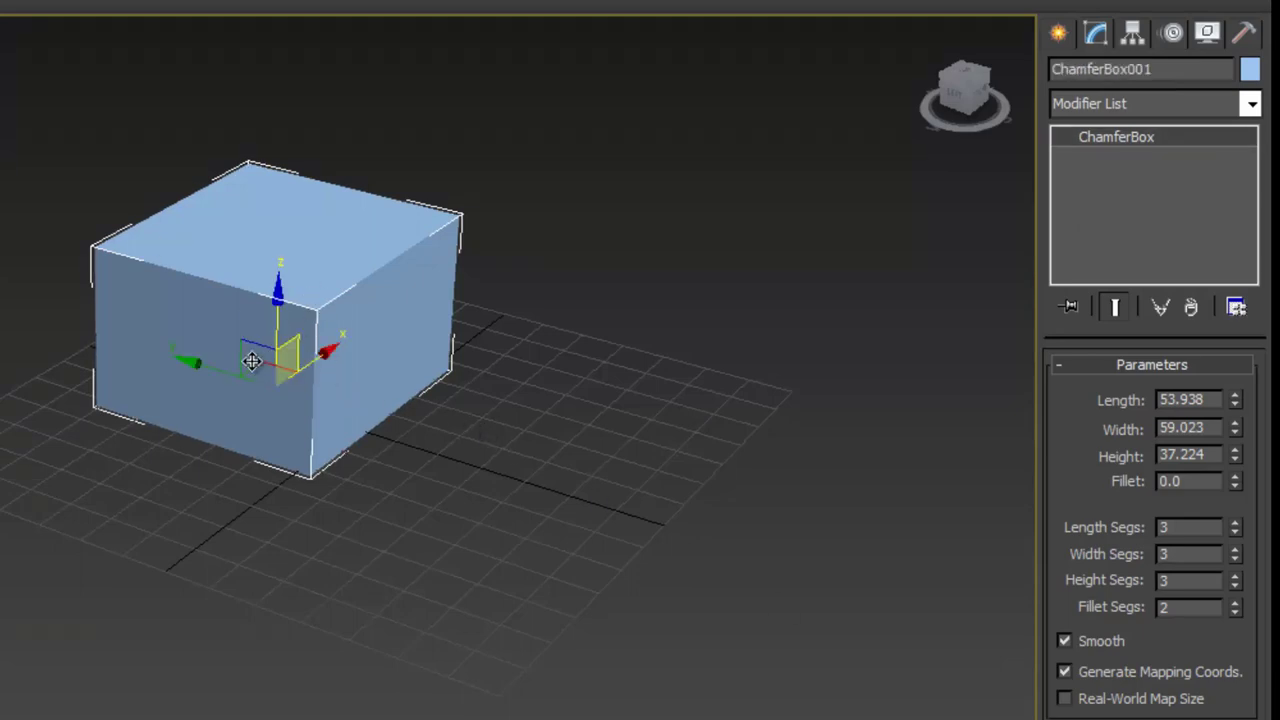
left_click_drag(223, 366, 342, 405)
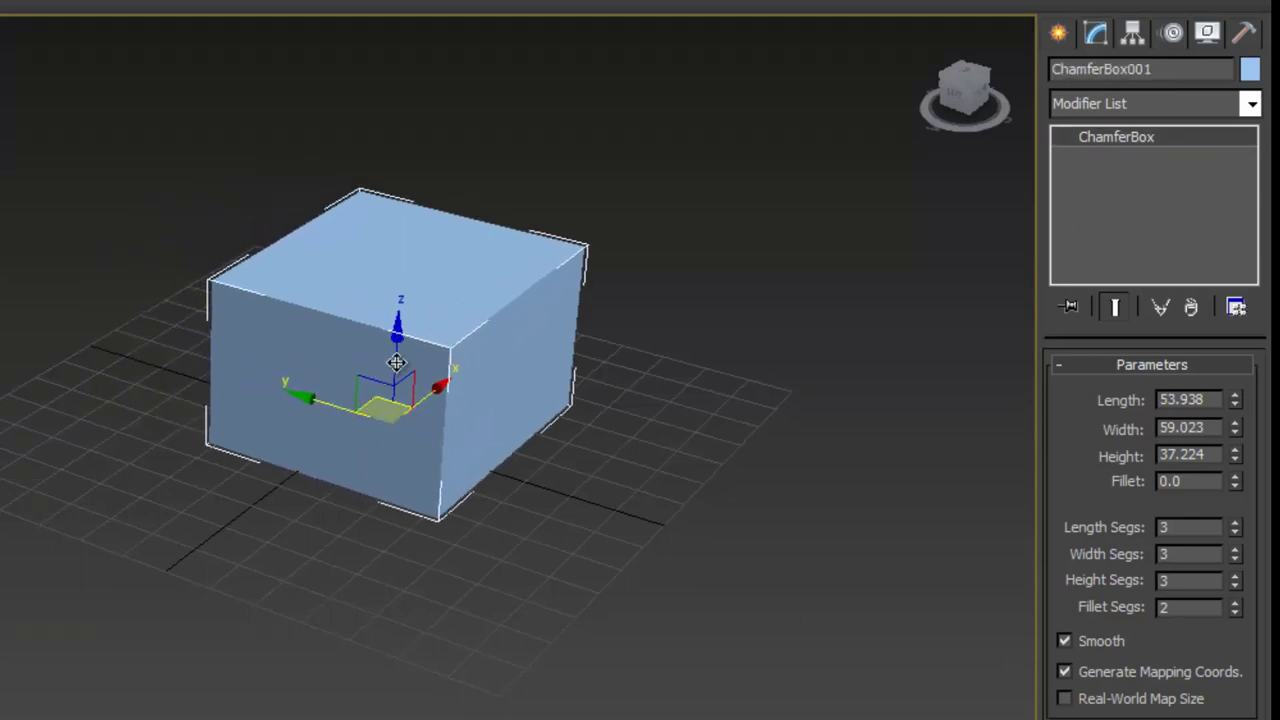
mouse_move(396, 362)
left_mouse_down()
mouse_move(399, 348)
mouse_move(396, 366)
left_mouse_up()
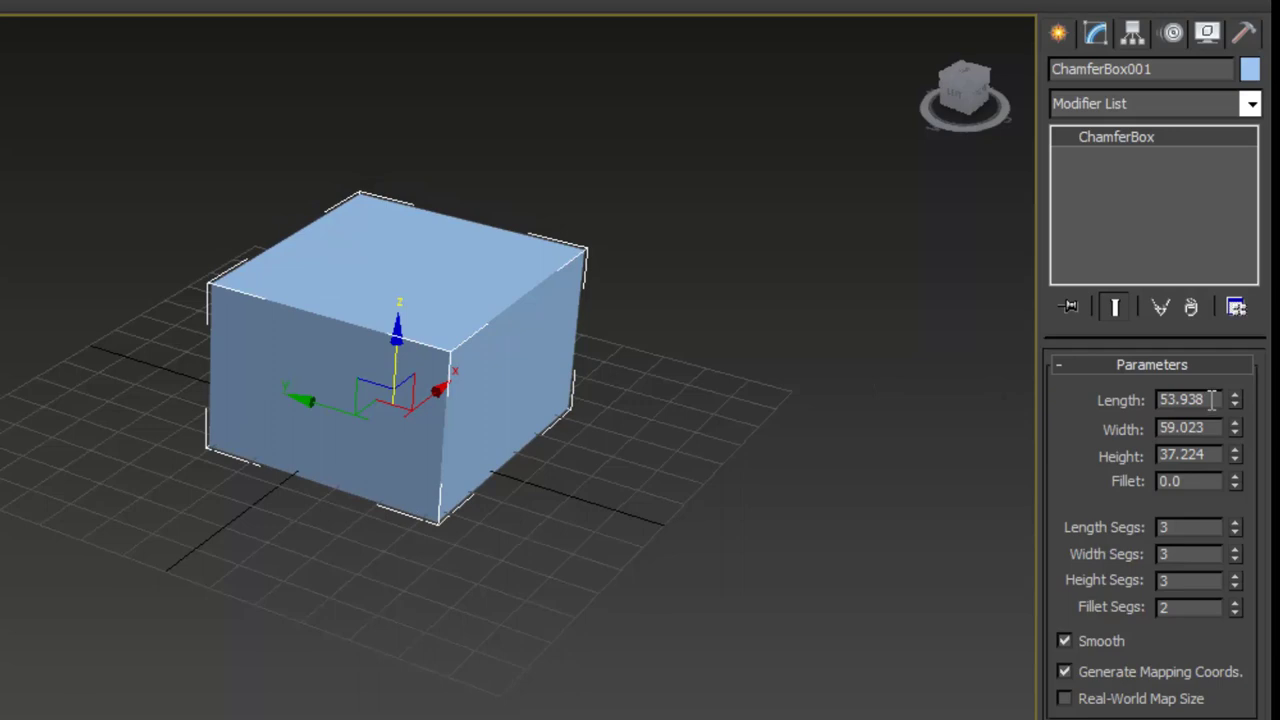
Set the chamfer box's length, width and height to 60 and its fillet to 6
left_click_drag(1209, 402, 1148, 400)
type("60")
left_click_drag(1220, 428, 1150, 428)
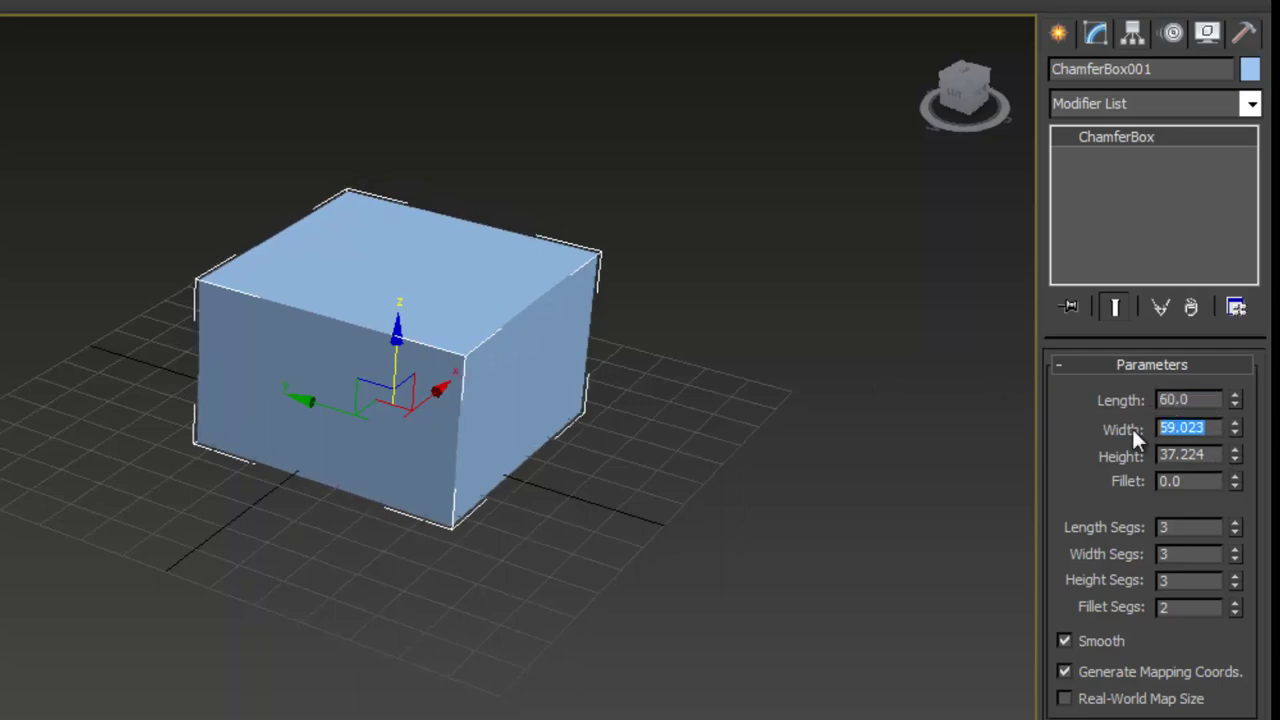
type("60")
left_click_drag(1212, 455, 1148, 455)
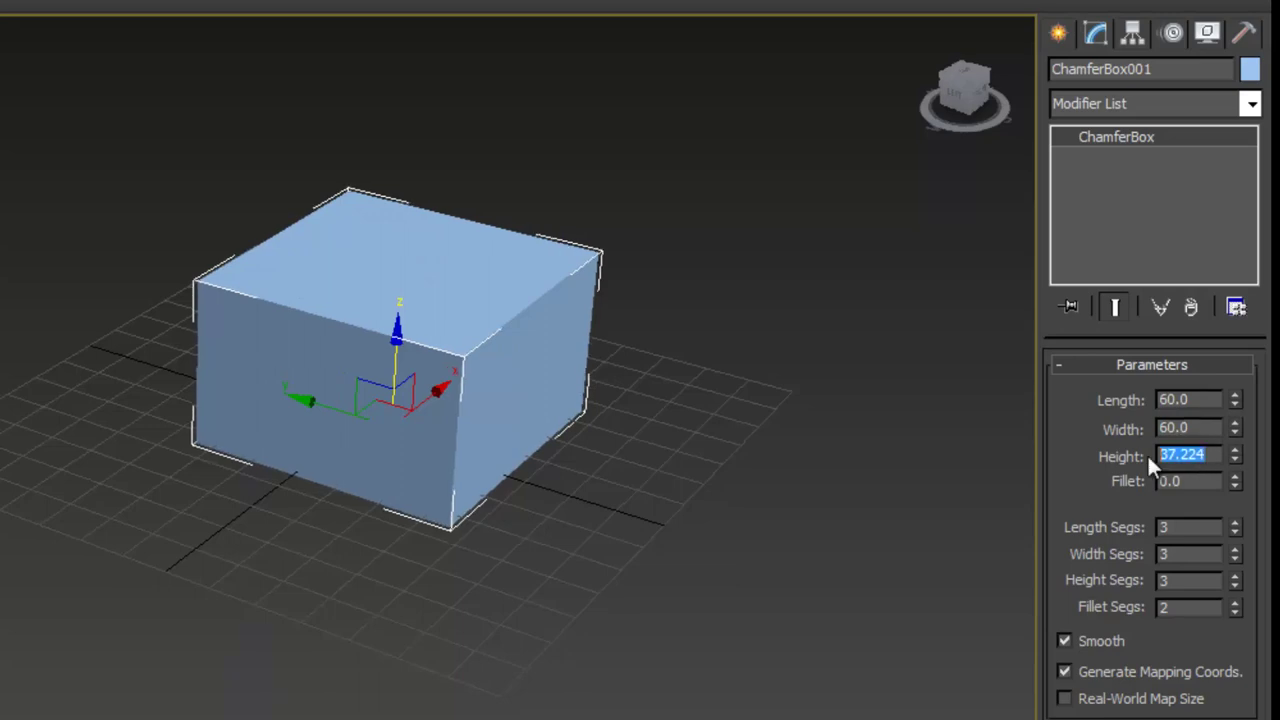
type("60")
left_click_drag(1205, 485, 1138, 481)
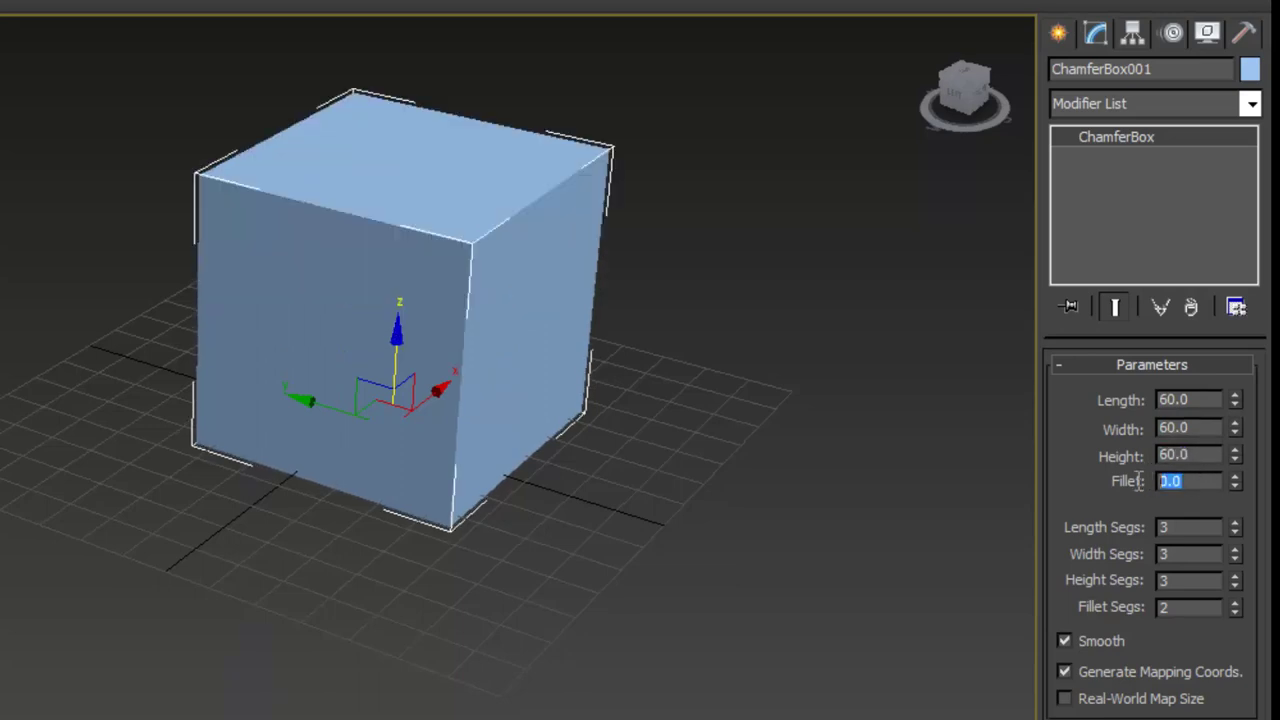
type("6")
key("Return")
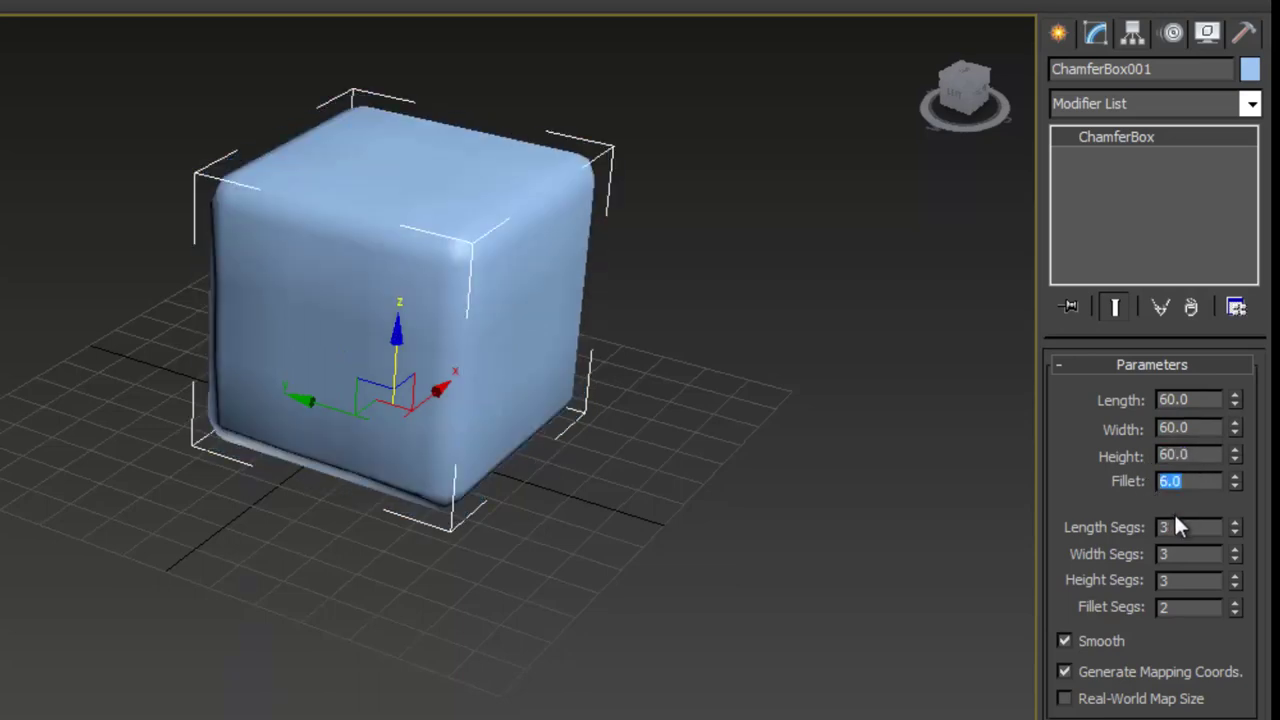
left_click(1184, 553)
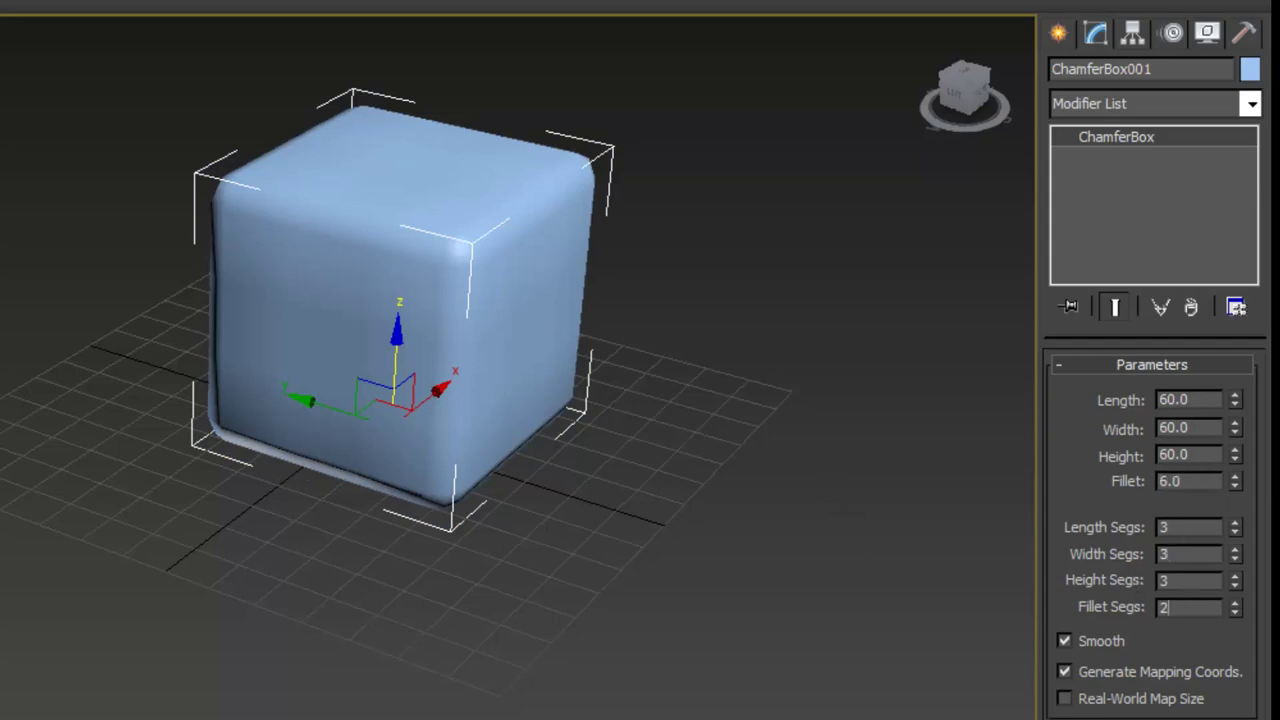
Convert the rounded cube to an Editable Poly
key("ctrl+r")
left_click_drag(417, 377, 633, 352)
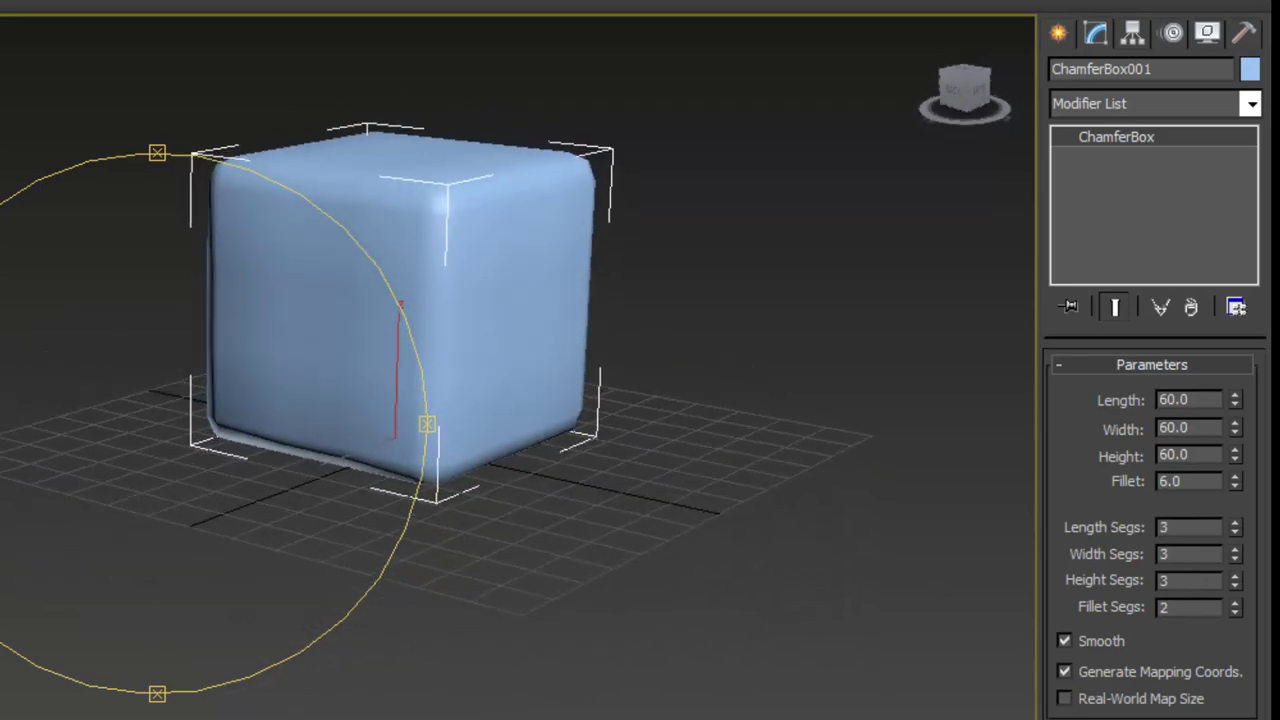
right_click(543, 289)
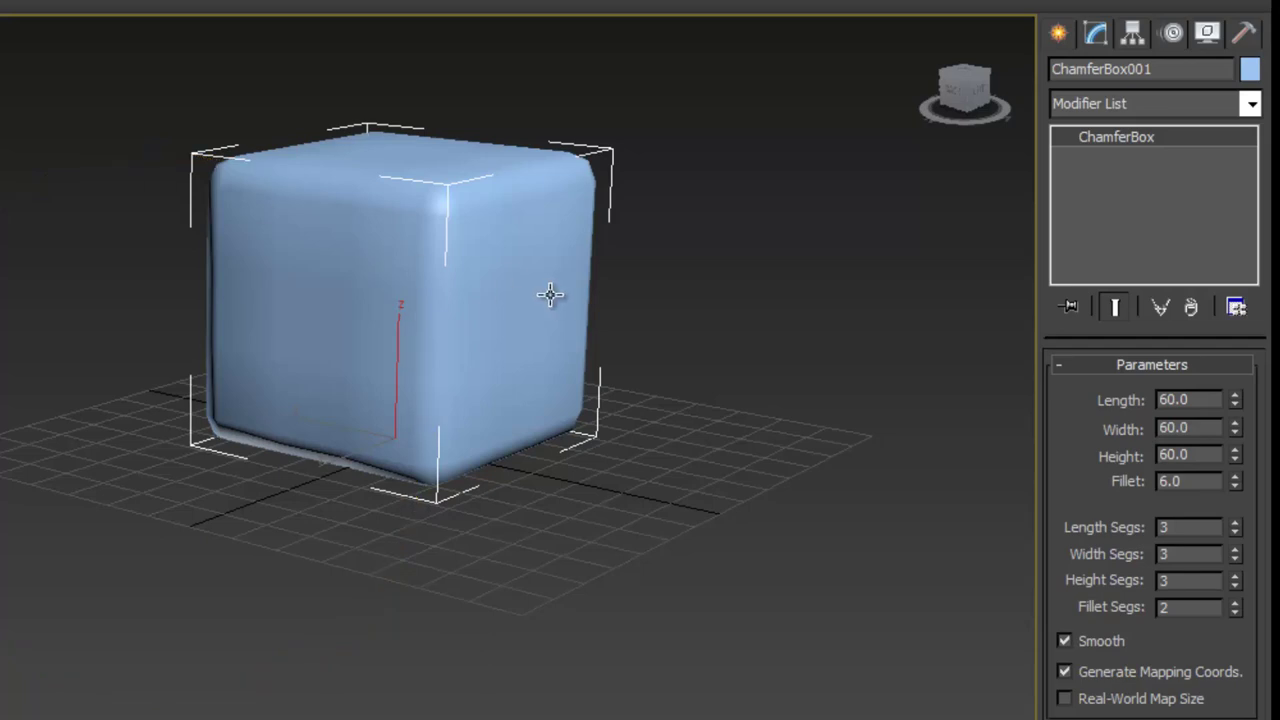
right_click(374, 274)
mouse_move(483, 507)
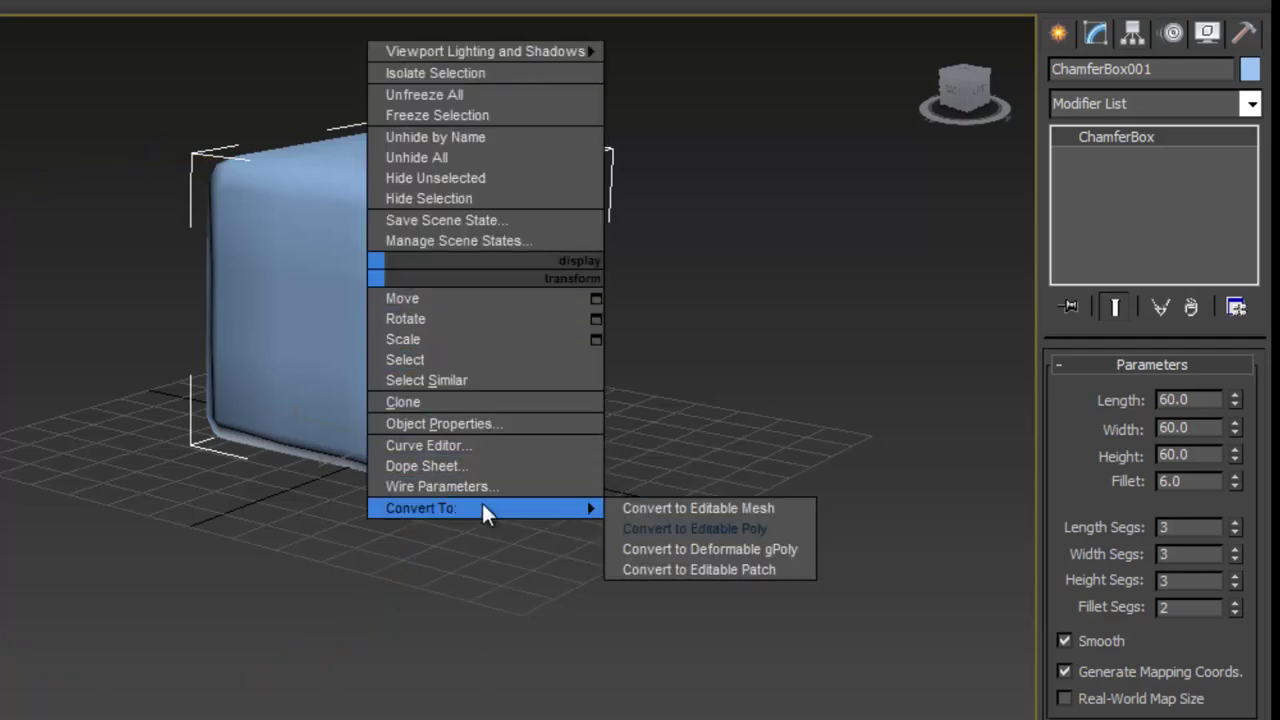
left_click(700, 528)
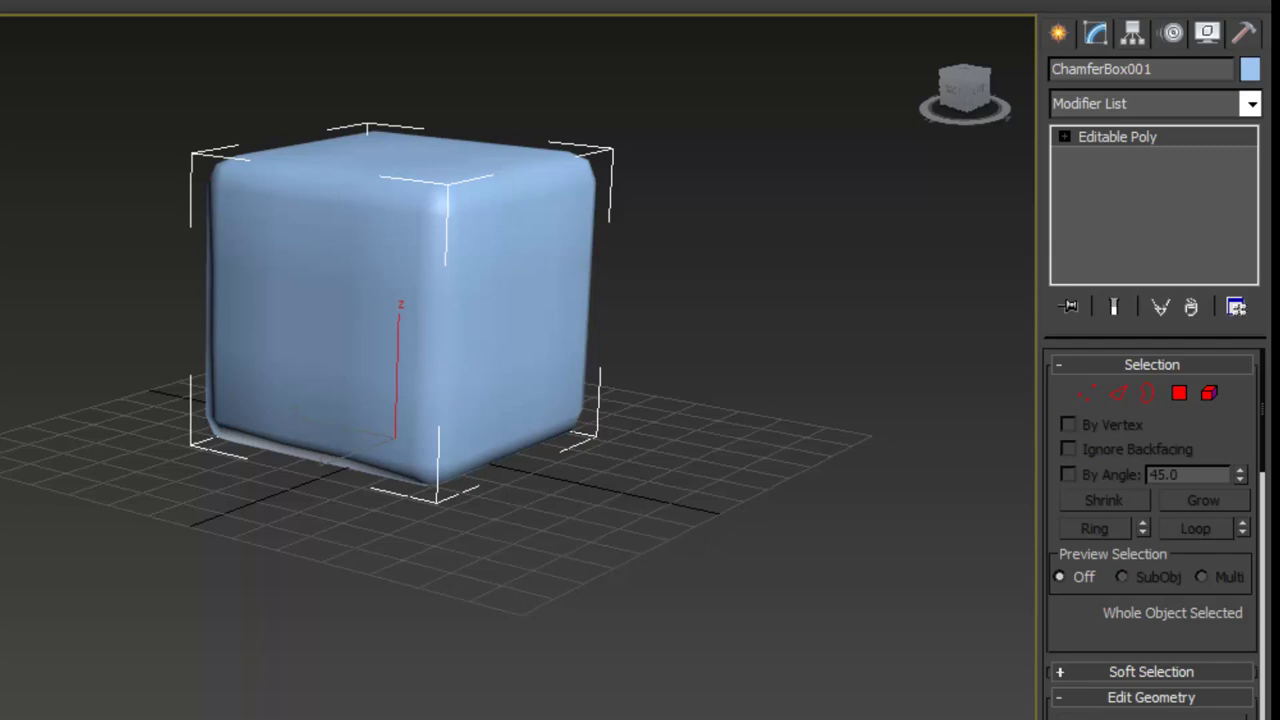
Display edged faces on the rounded cube in the Perspective view
middle_click_drag(423, 397, 400, 463)
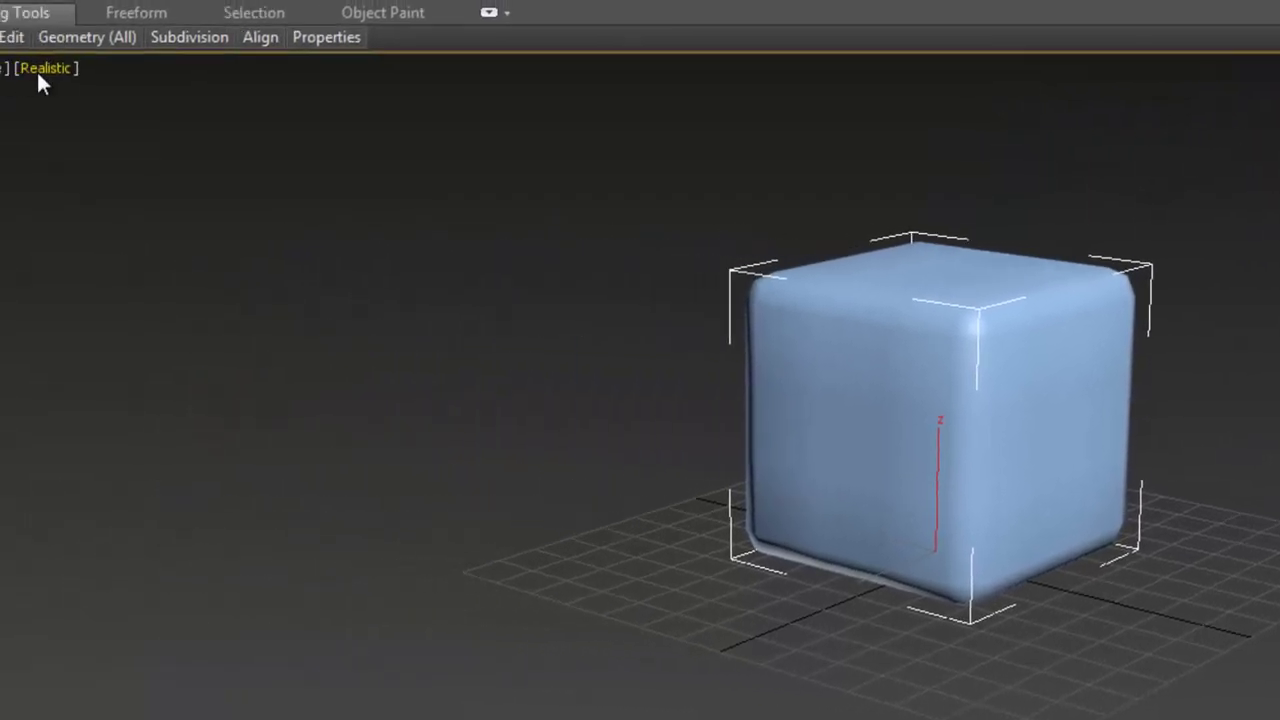
left_click(50, 72)
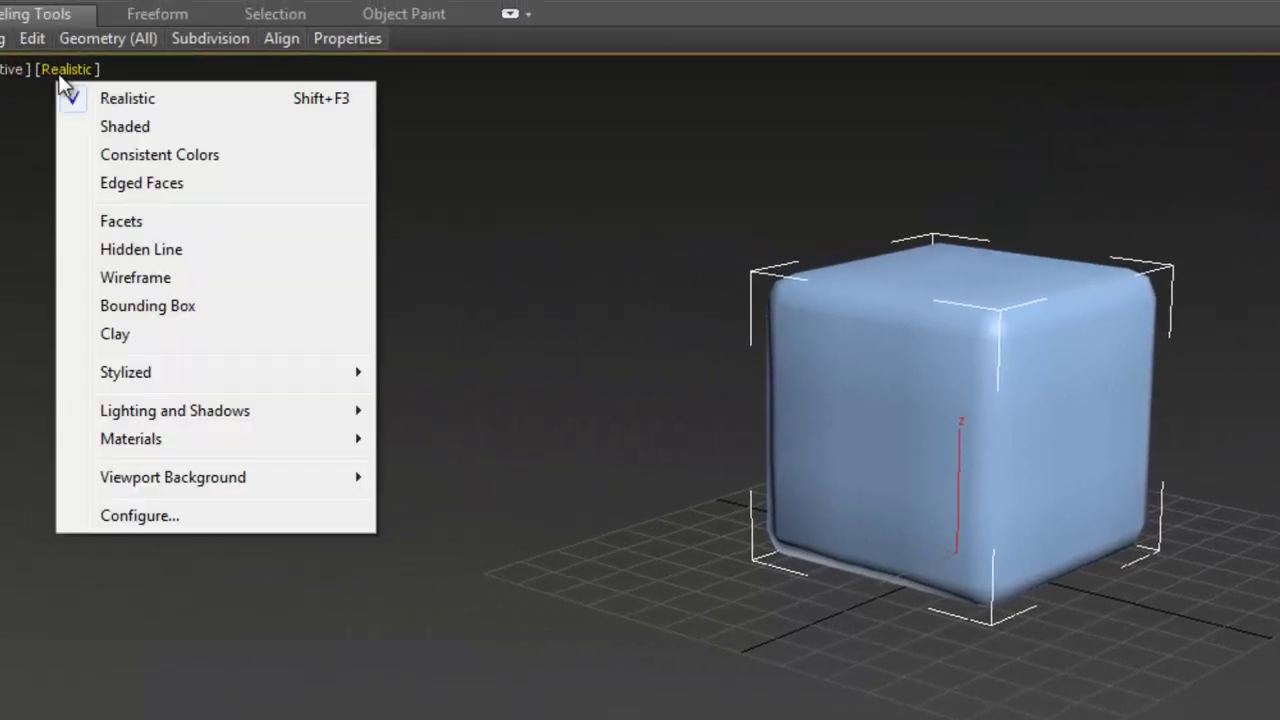
left_click(160, 188)
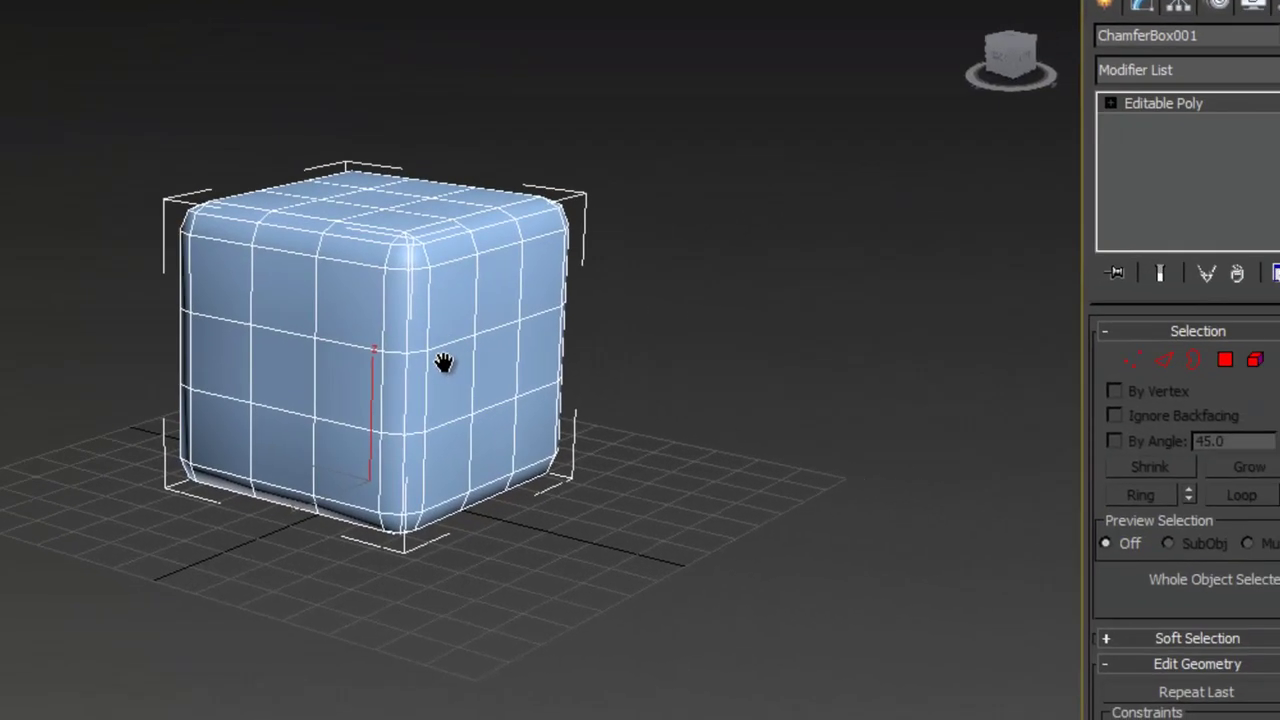
middle_click_drag(448, 363, 449, 363)
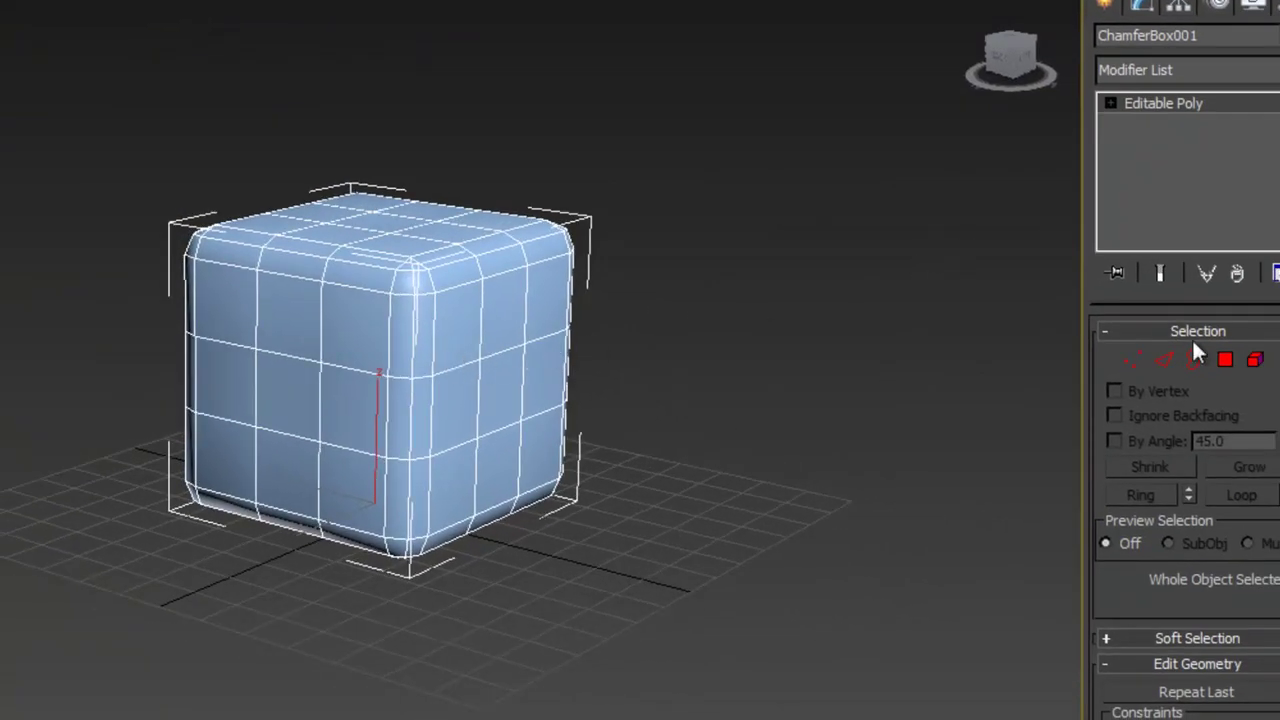
At polygon level, select the centre polygon of one side face and two diagonally opposite corner polygons on the top face
left_click(1166, 103)
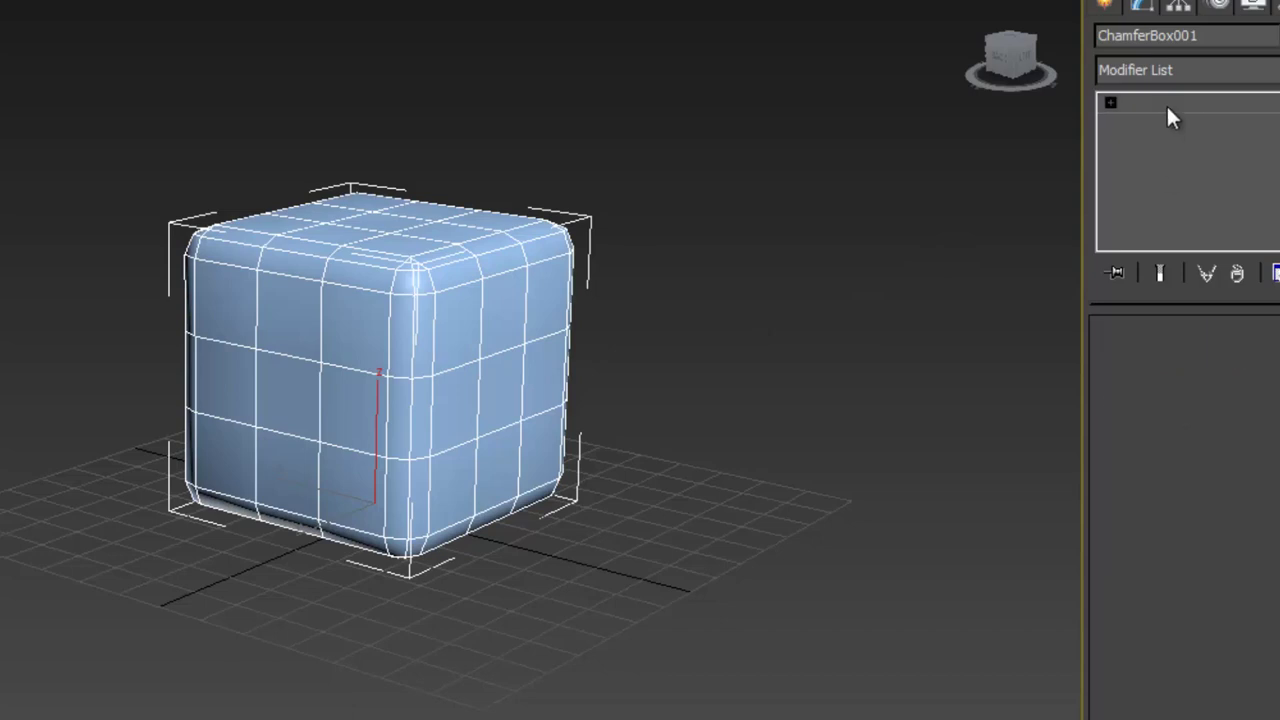
key("1")
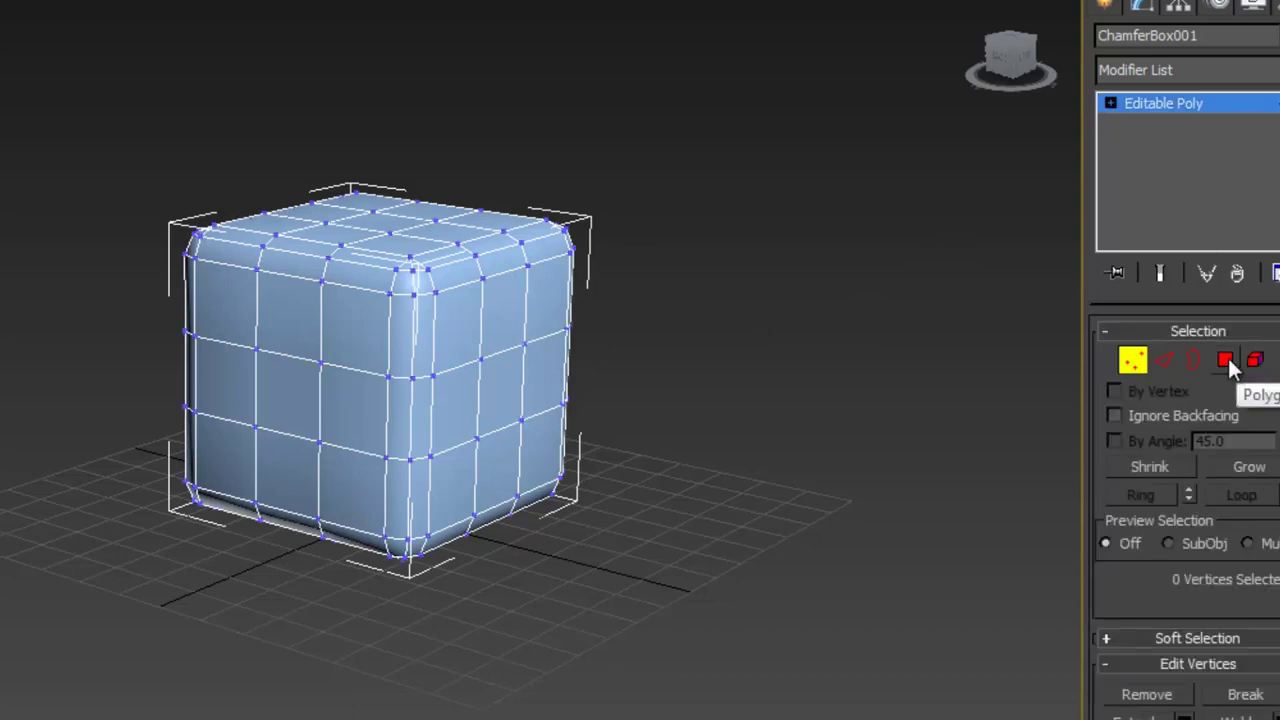
left_click(1227, 362)
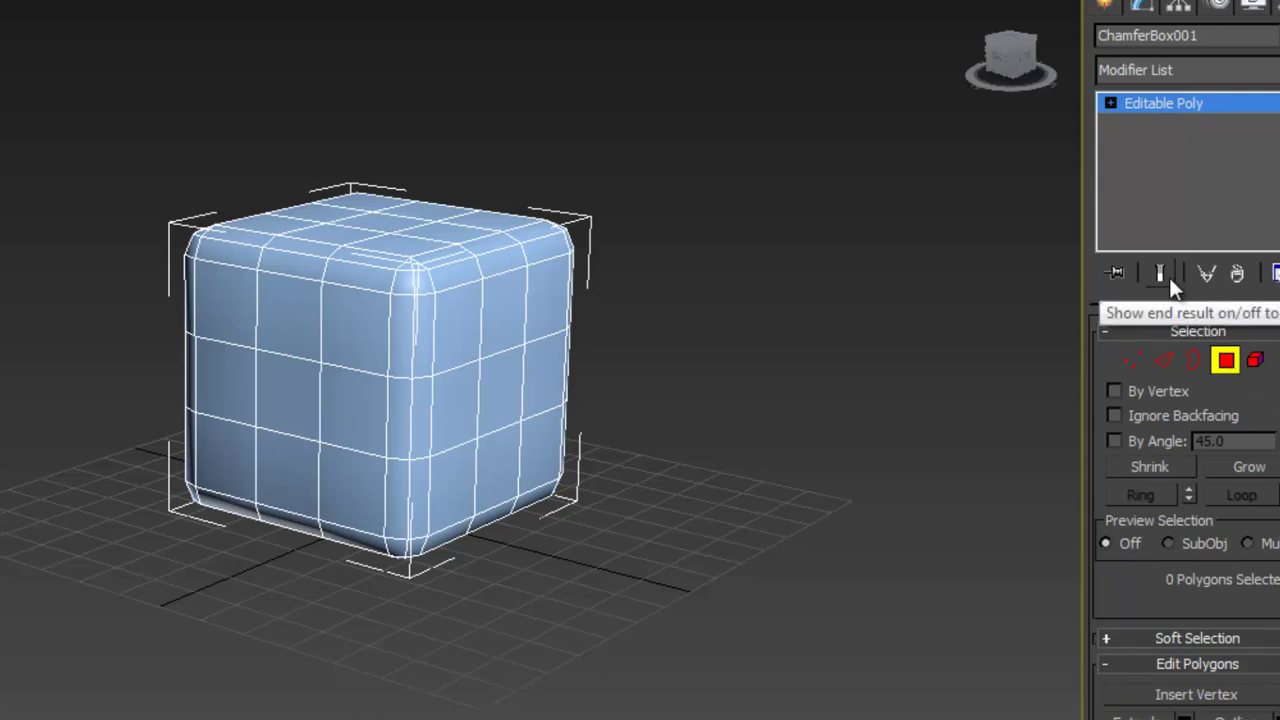
left_click(506, 403)
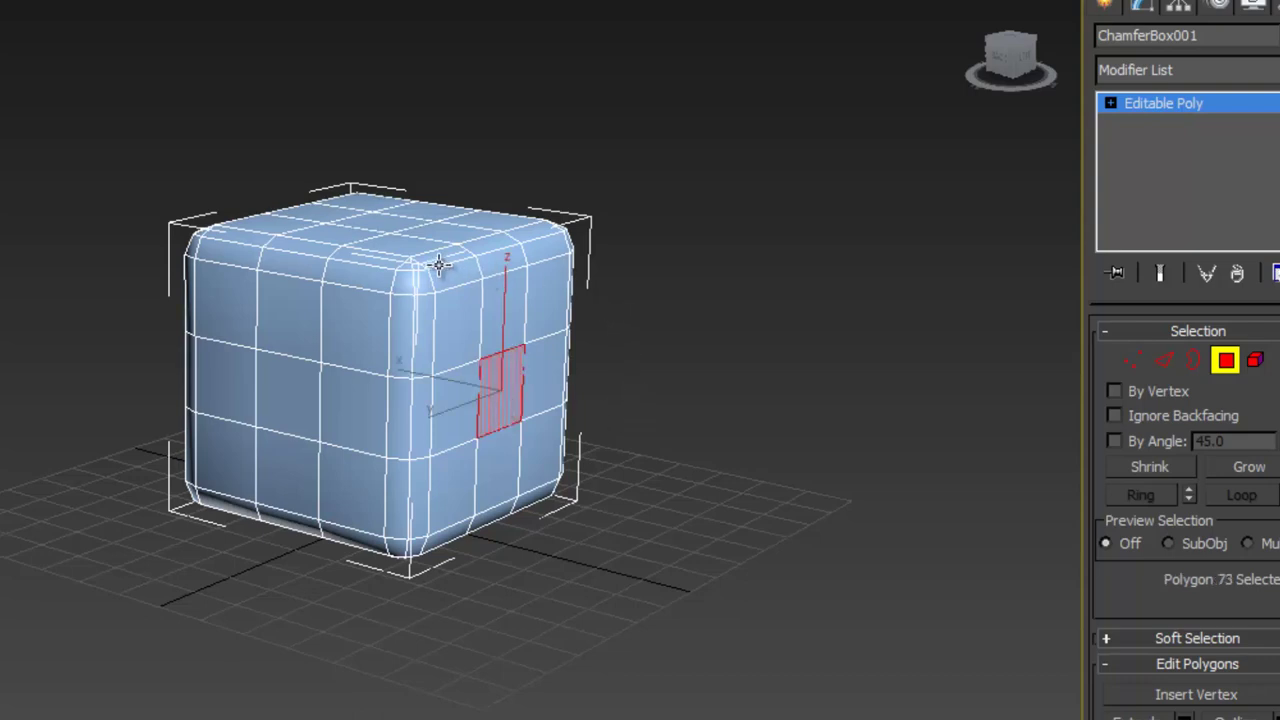
left_click(400, 247, "ctrl")
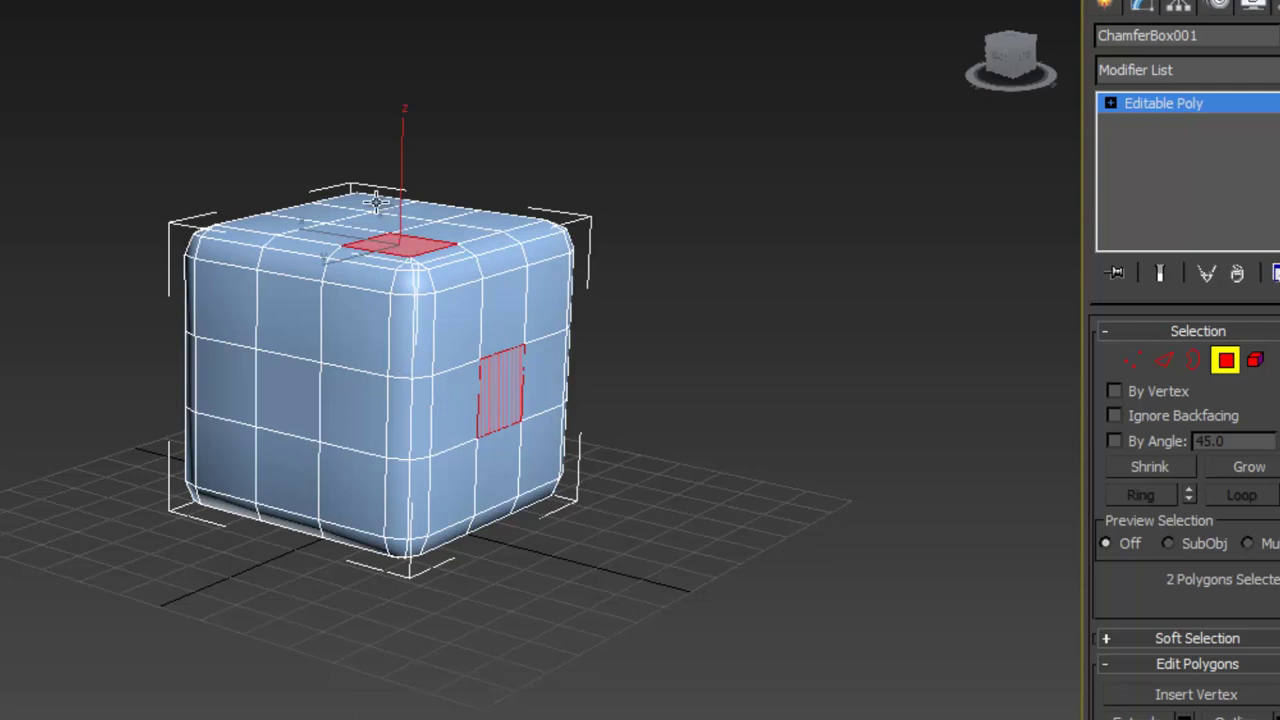
left_click(372, 197, "ctrl")
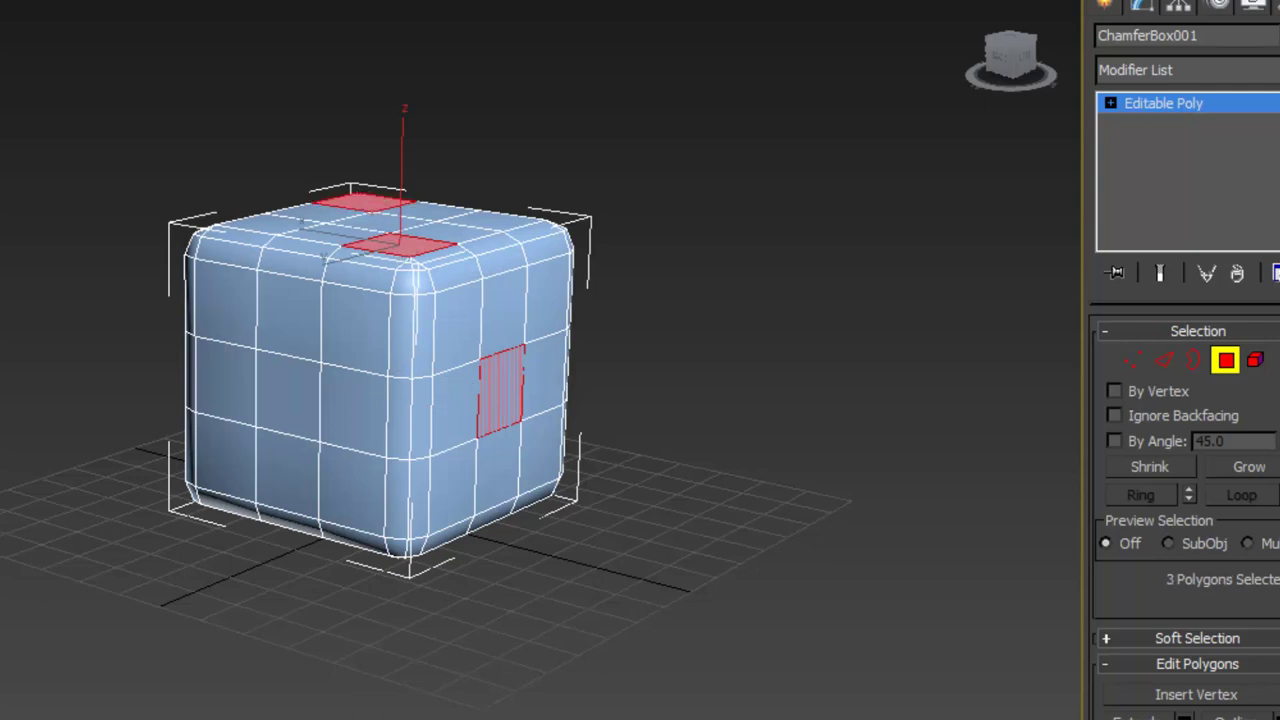
Add the three diagonal polygons of the adjacent side face, from upper corner to opposite lower corner, to the selection
middle_click_drag(394, 349, 530, 367, "alt")
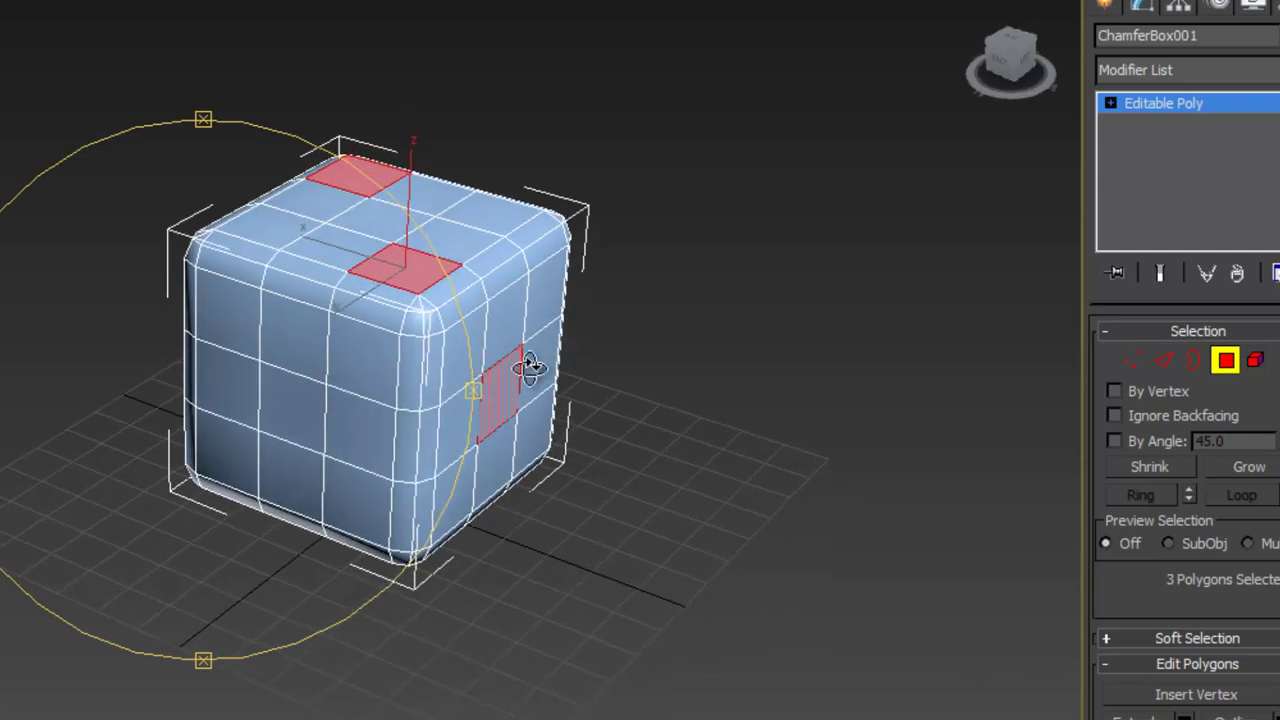
left_click(239, 320, "ctrl")
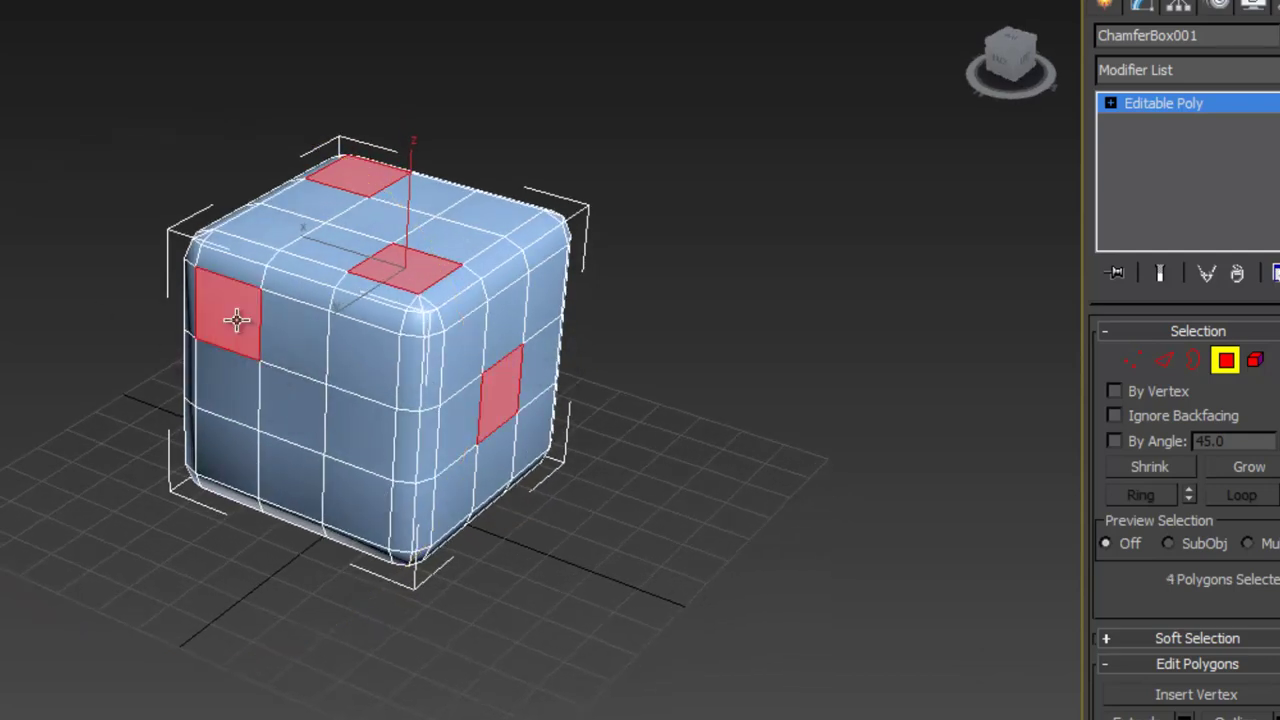
left_click(288, 400, "ctrl")
left_click(369, 505, "ctrl")
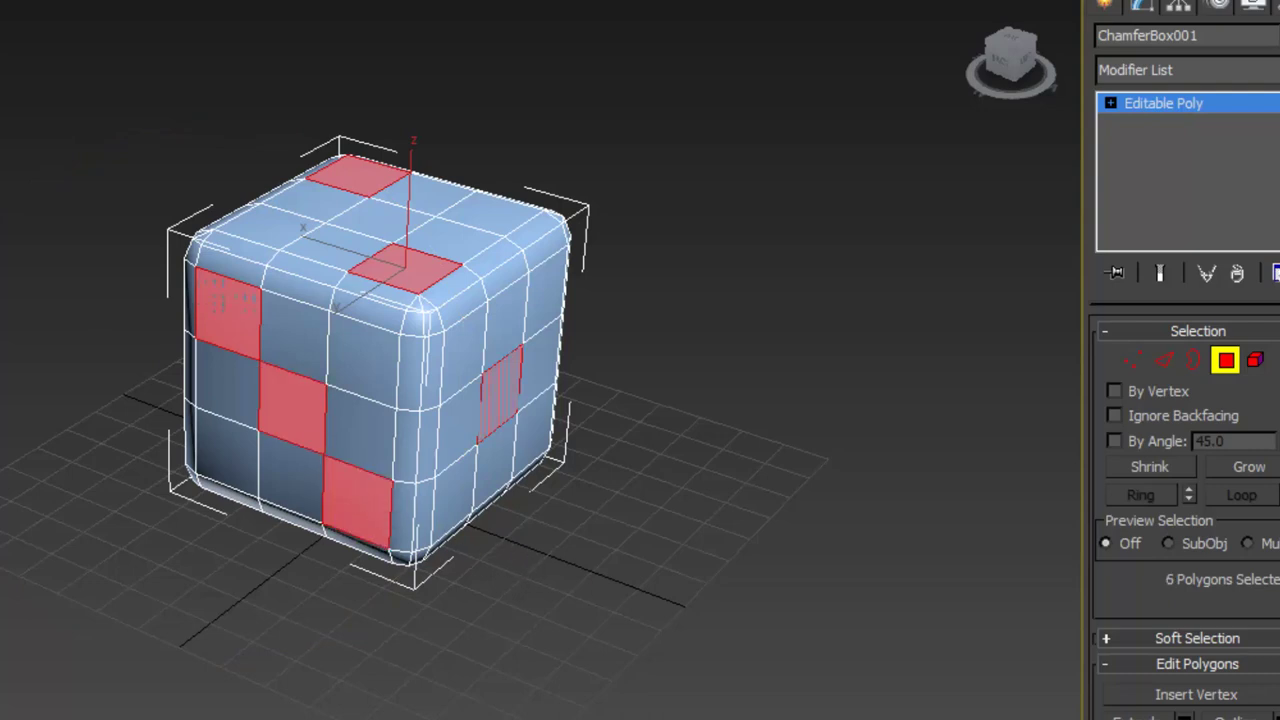
Add the six polygons of the two outer columns on the next side face to the selection
middle_click_drag(351, 420, 531, 400, "alt")
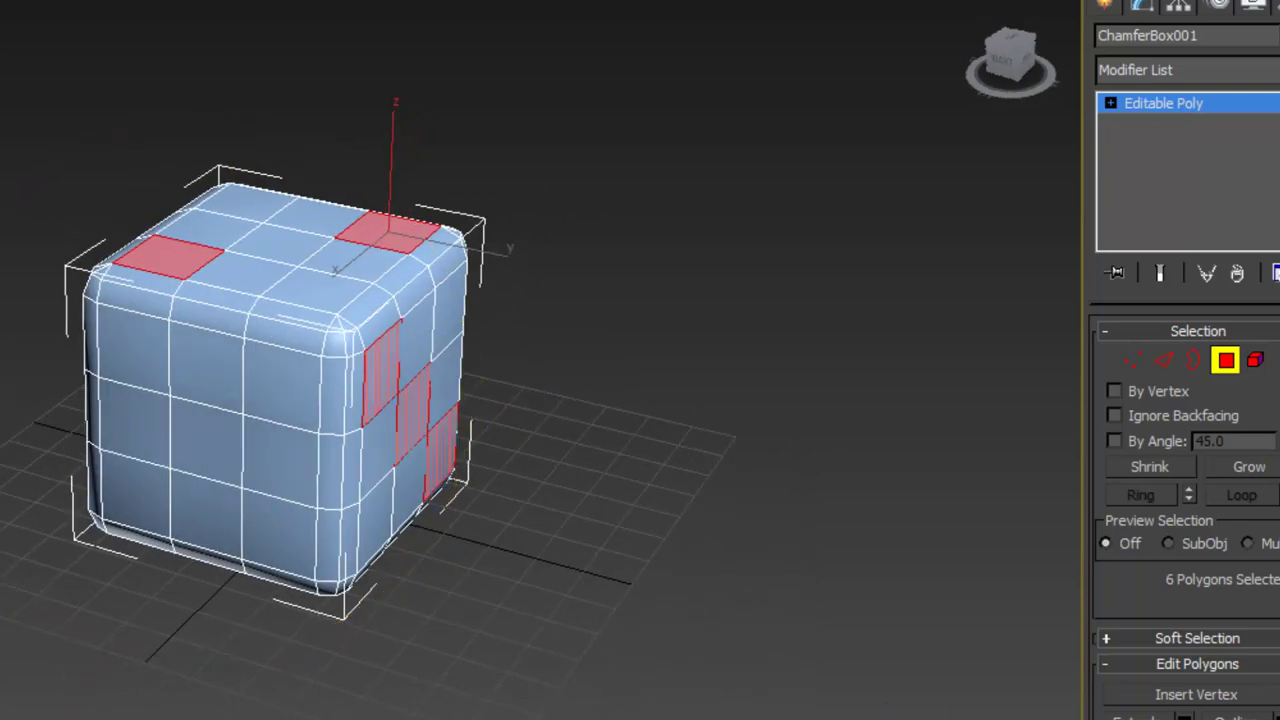
left_click(139, 361, "ctrl")
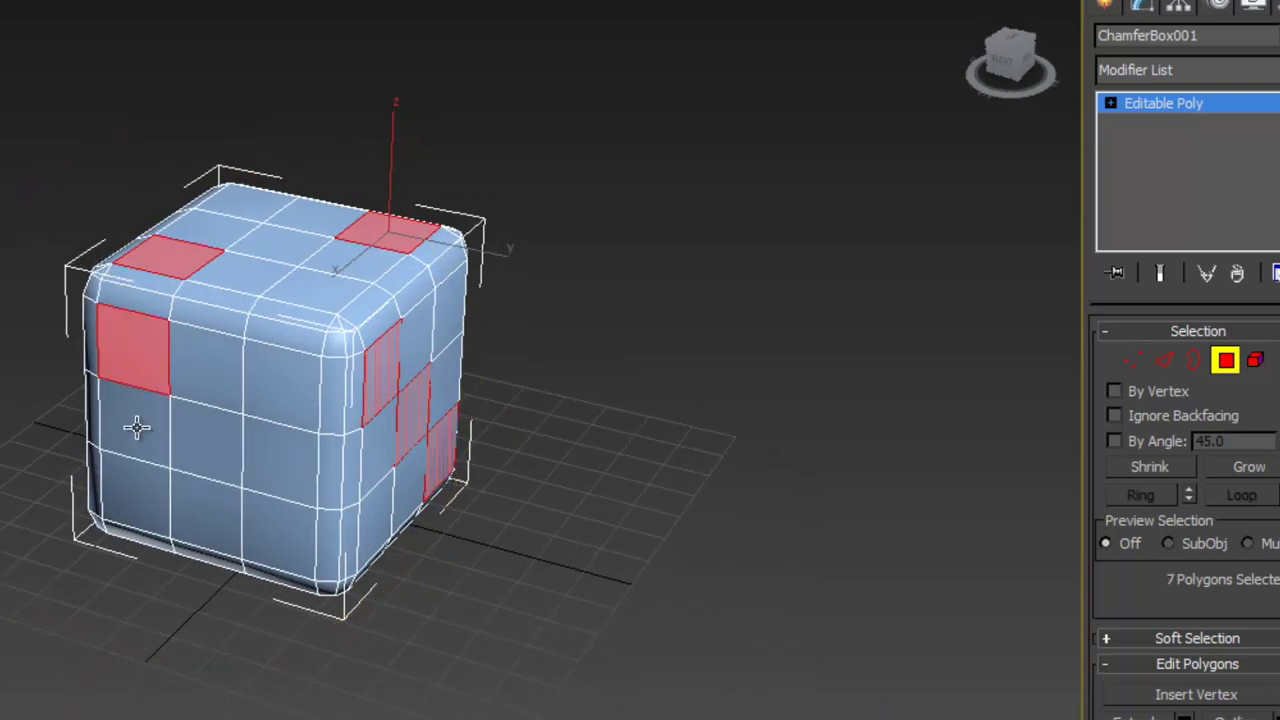
left_click(129, 423, "ctrl")
left_click(160, 478, "ctrl")
left_click(300, 400, "ctrl")
left_click(289, 474, "ctrl")
left_click(277, 526, "ctrl")
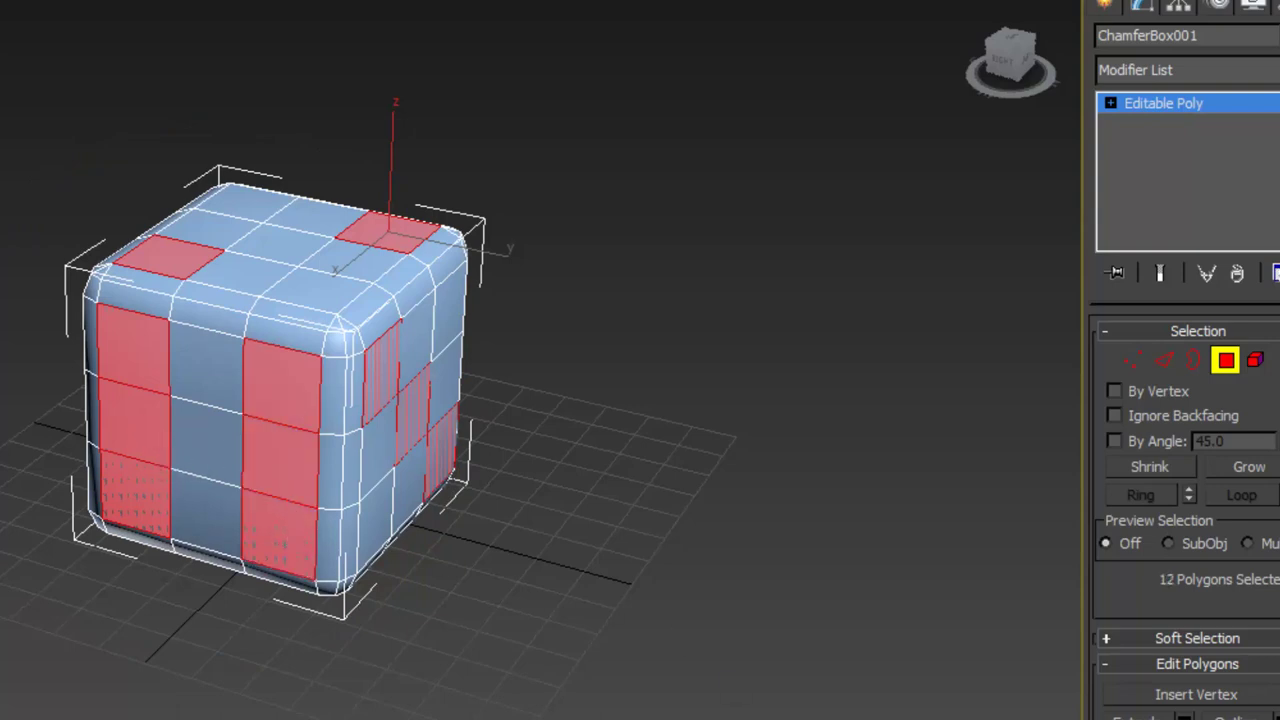
Add the four corner polygons of the remaining side face to the selection
key("e")
middle_click_drag(289, 466, 400, 477, "alt")
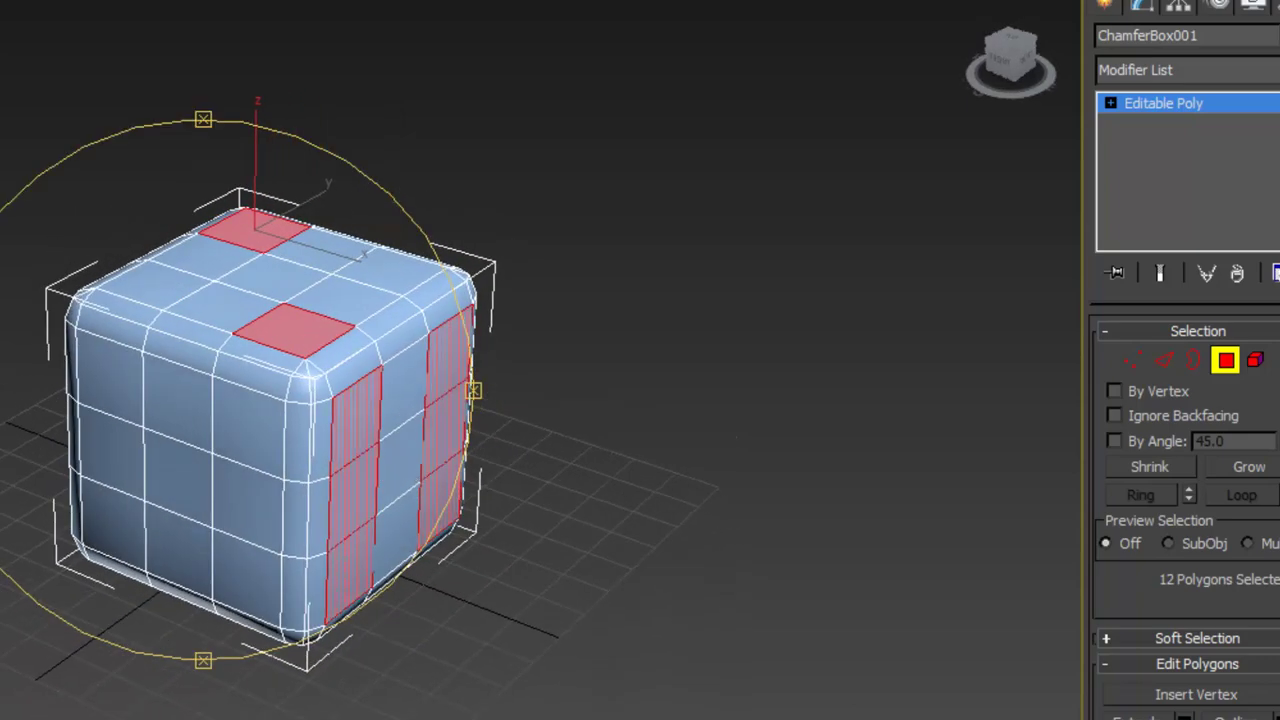
key("q")
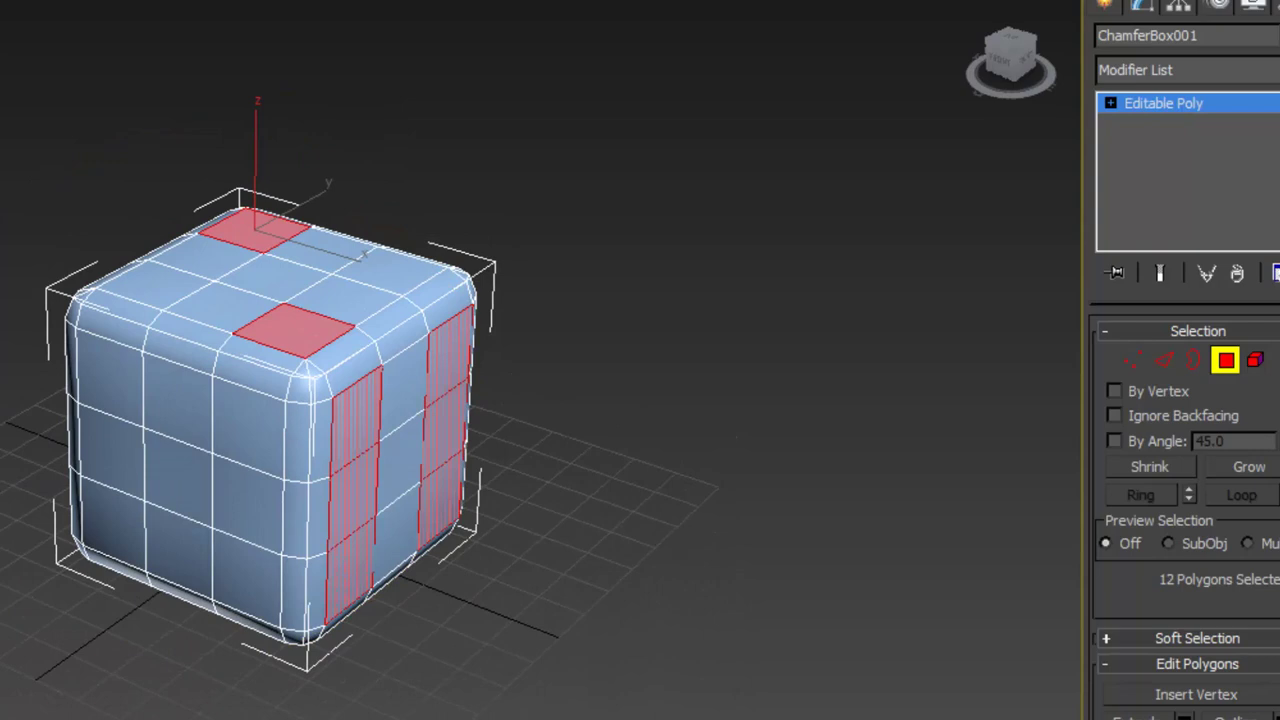
left_click(109, 371, "ctrl")
left_click(105, 531, "ctrl")
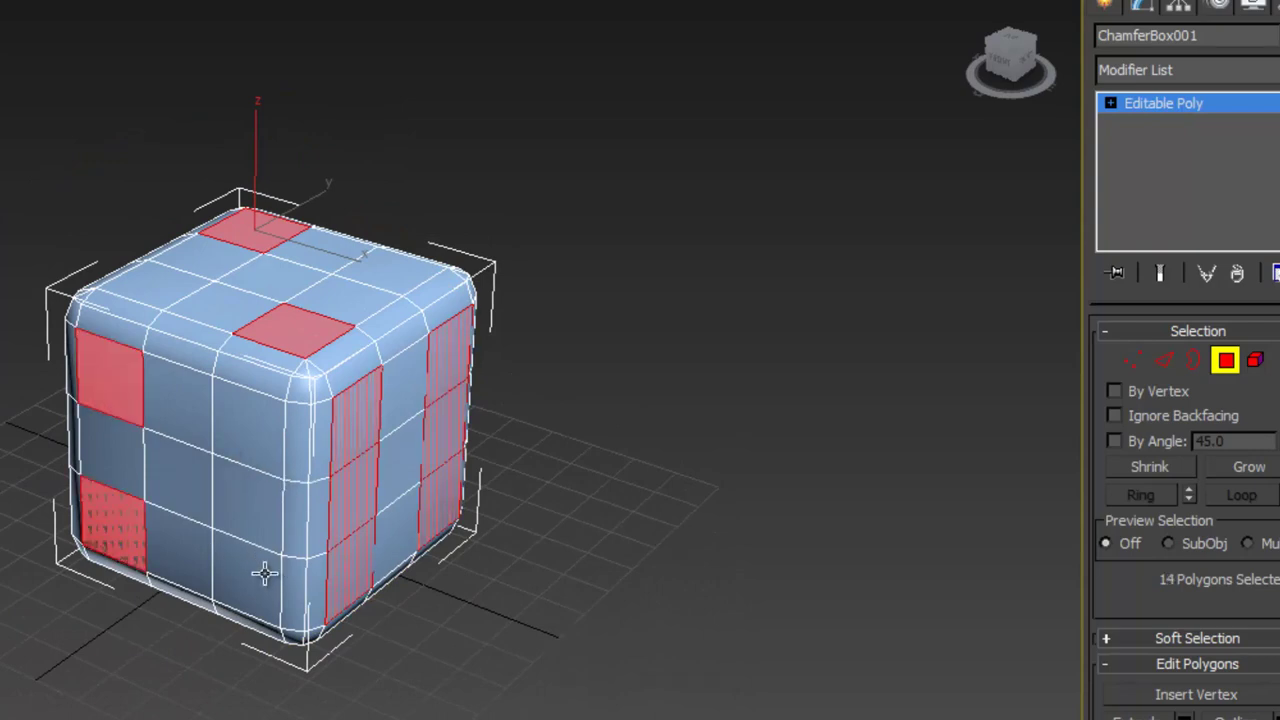
left_click(258, 572, "ctrl")
left_click(240, 421, "ctrl")
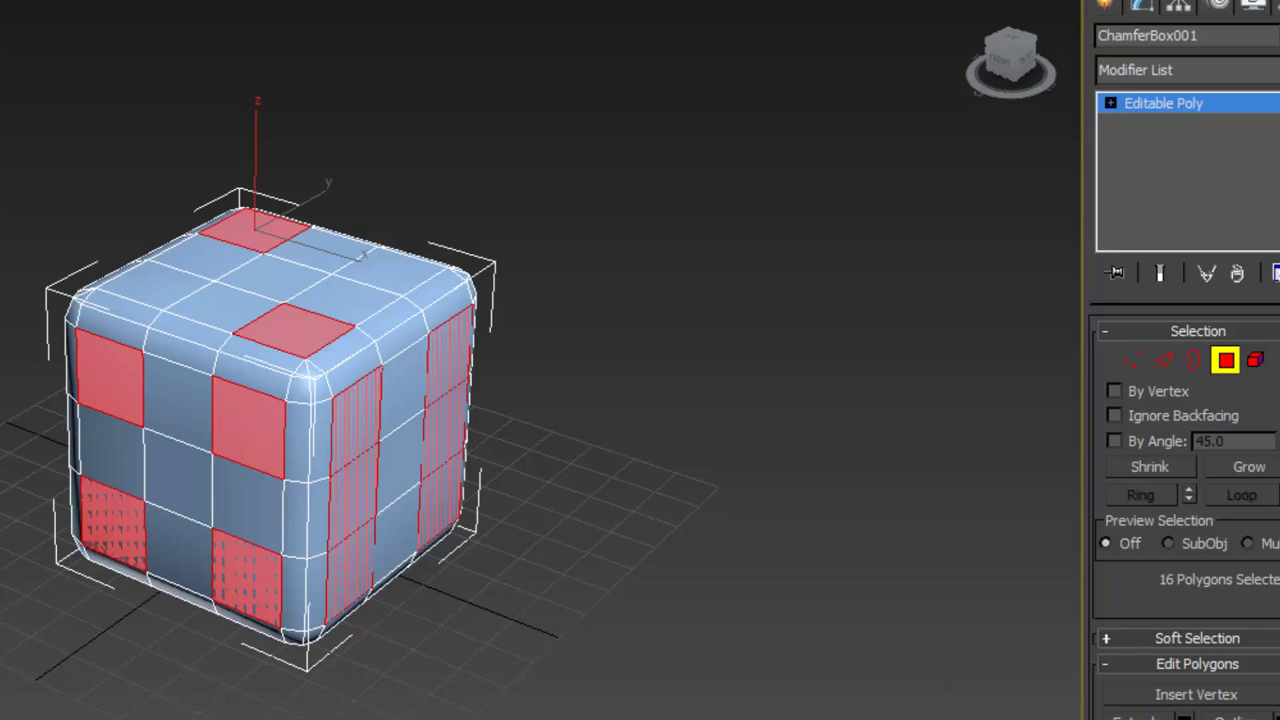
Add the centre and four corner polygons of the bottom face to the selection
mouse_move(251, 486)
middle_mouse_down("alt")
mouse_move(443, 471)
mouse_move(430, 431)
mouse_move(434, 337)
mouse_move(466, 277)
middle_mouse_up("alt")
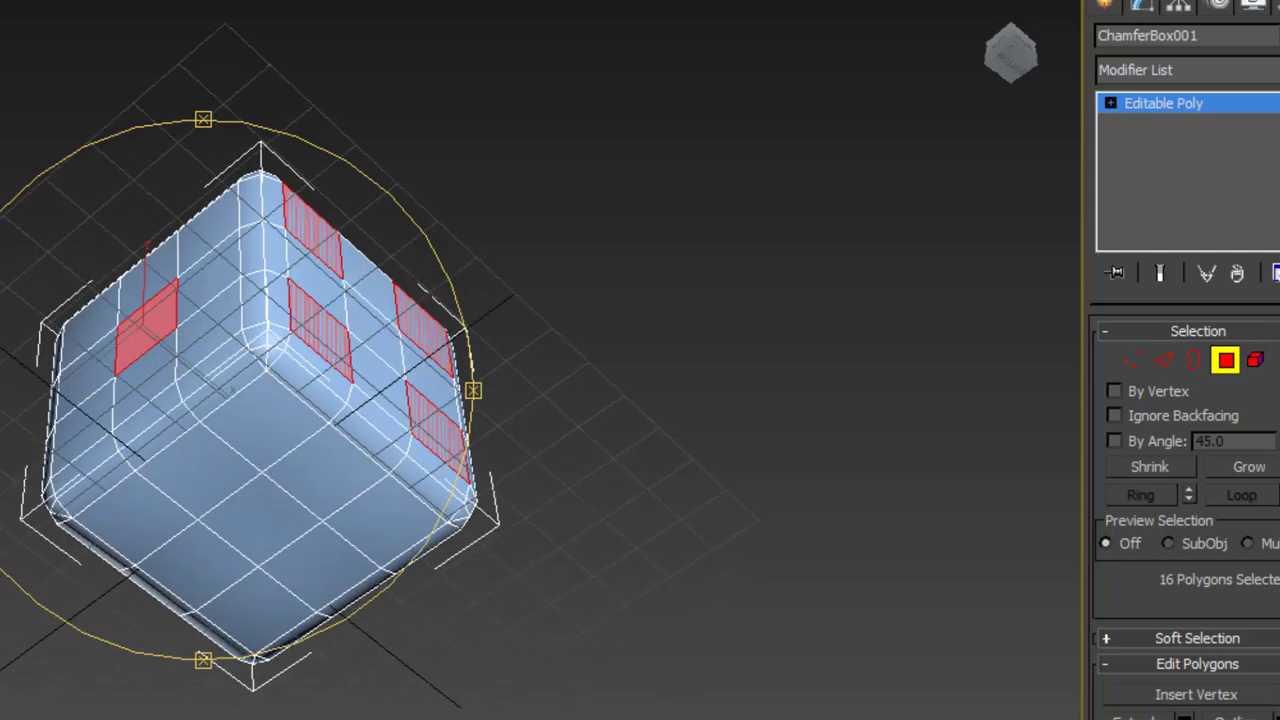
left_click(253, 421, "ctrl")
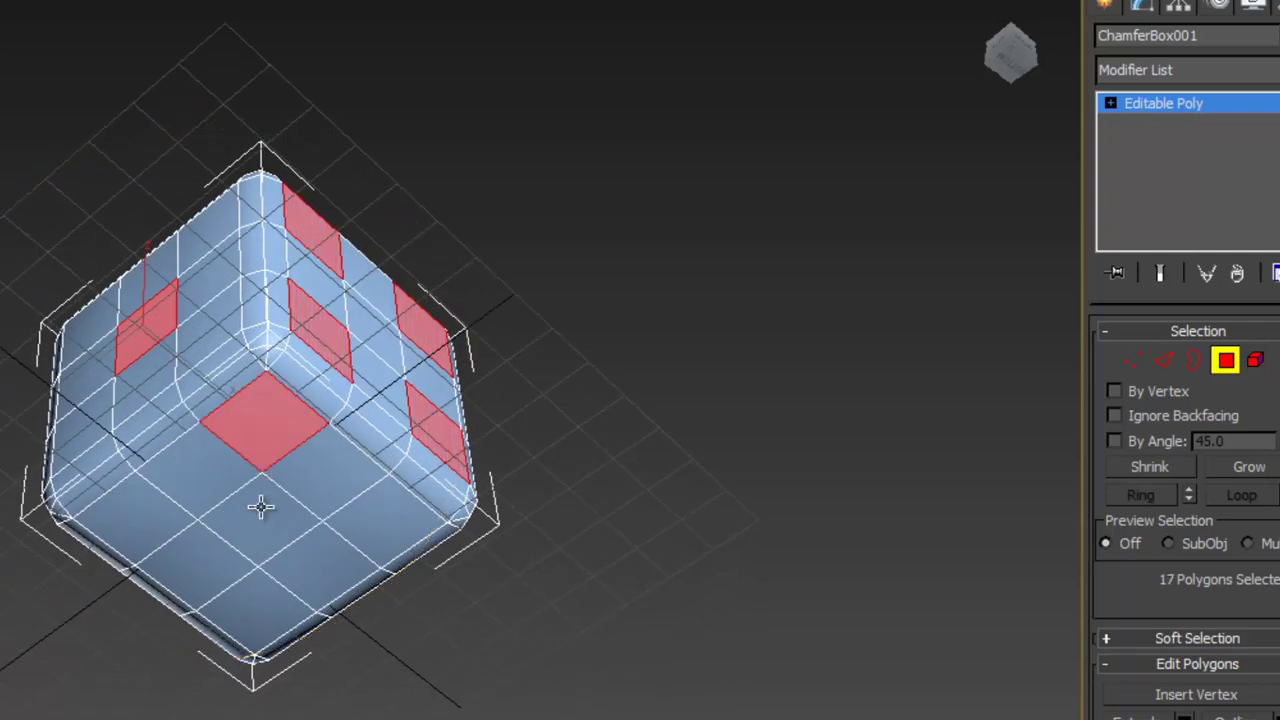
left_click(263, 508, "ctrl")
left_click(263, 603, "ctrl")
left_click(368, 532, "ctrl")
left_click(136, 514, "ctrl")
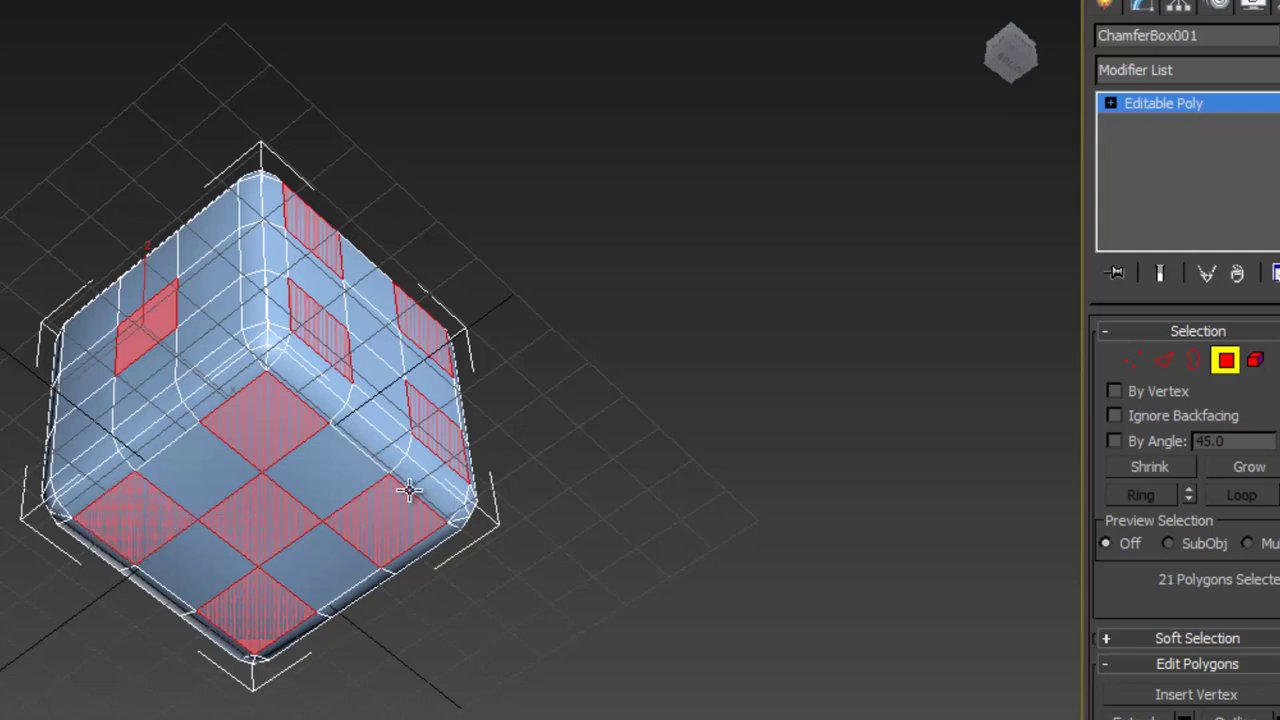
Inset the selected dot polygons By Polygon with an amount of 0.275
key("ctrl+r")
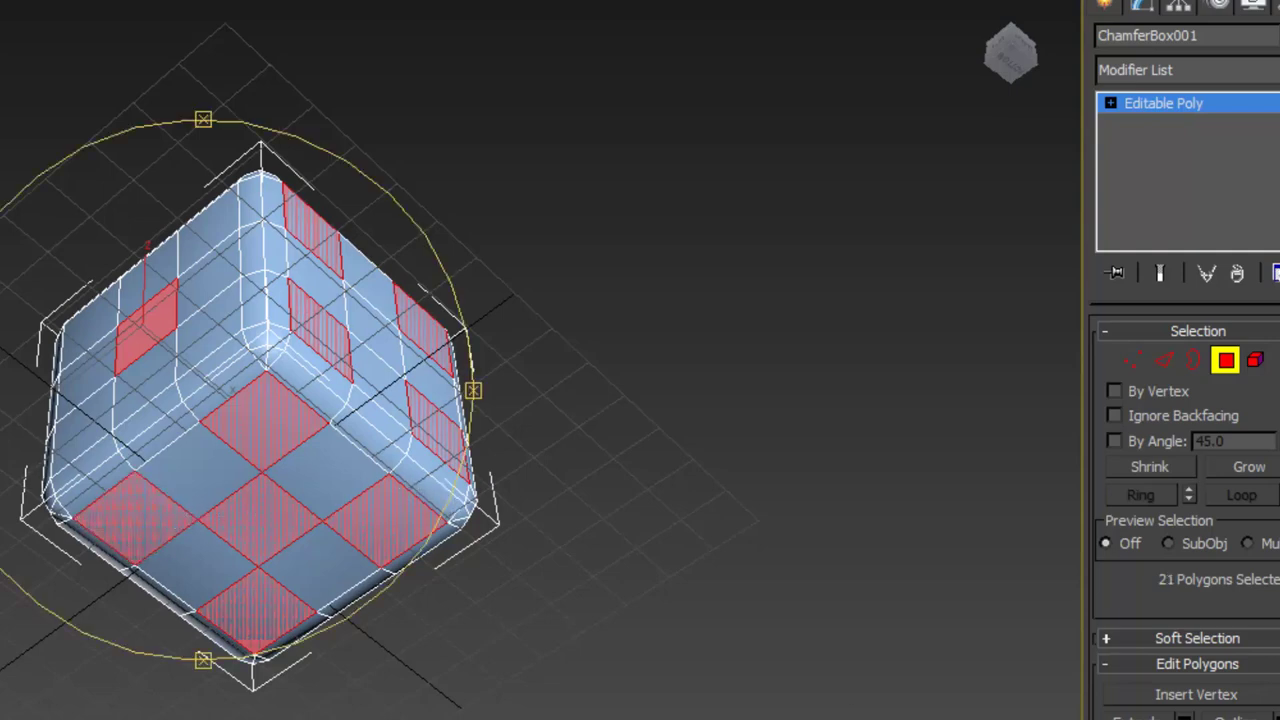
left_click_drag(292, 480, 299, 573)
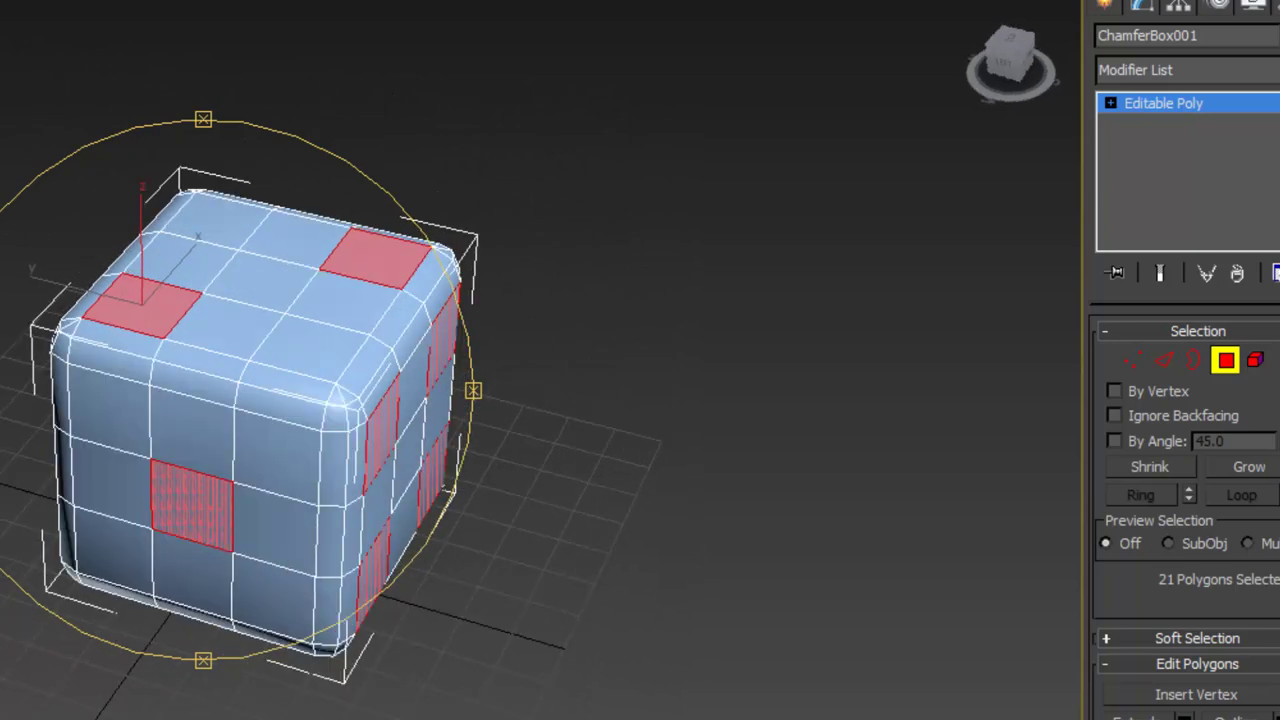
key("Escape")
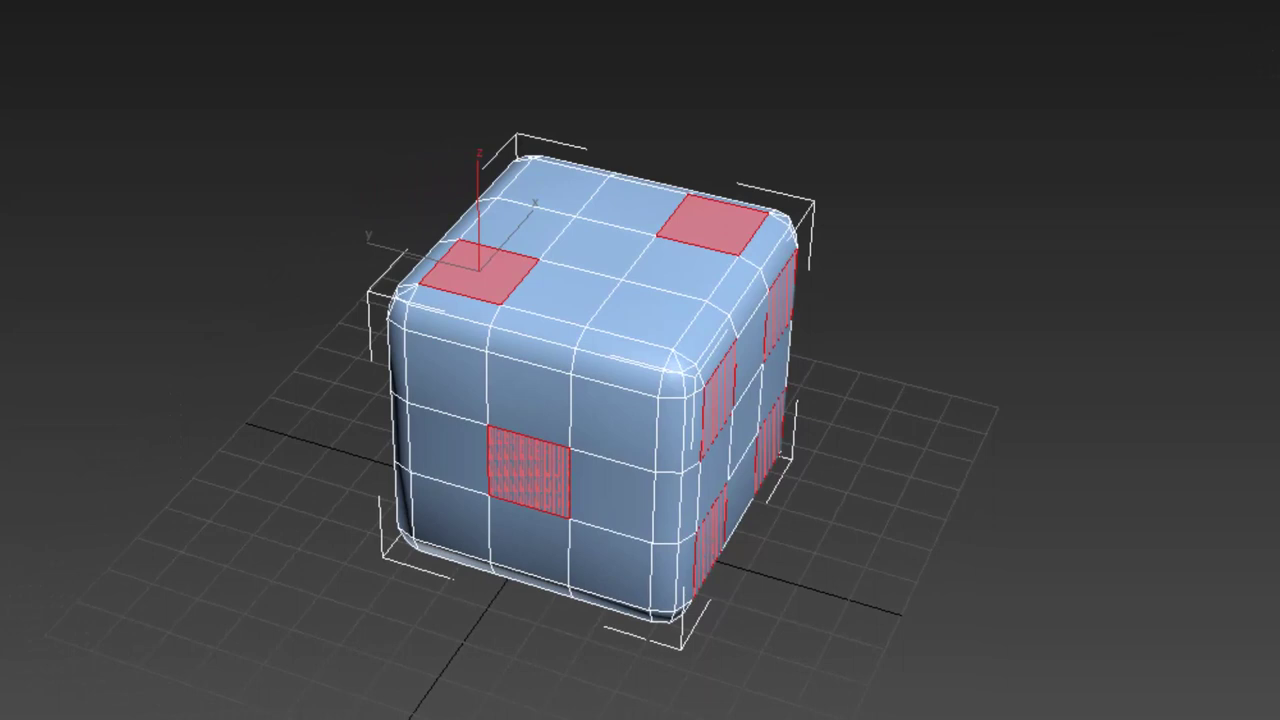
right_click(553, 303)
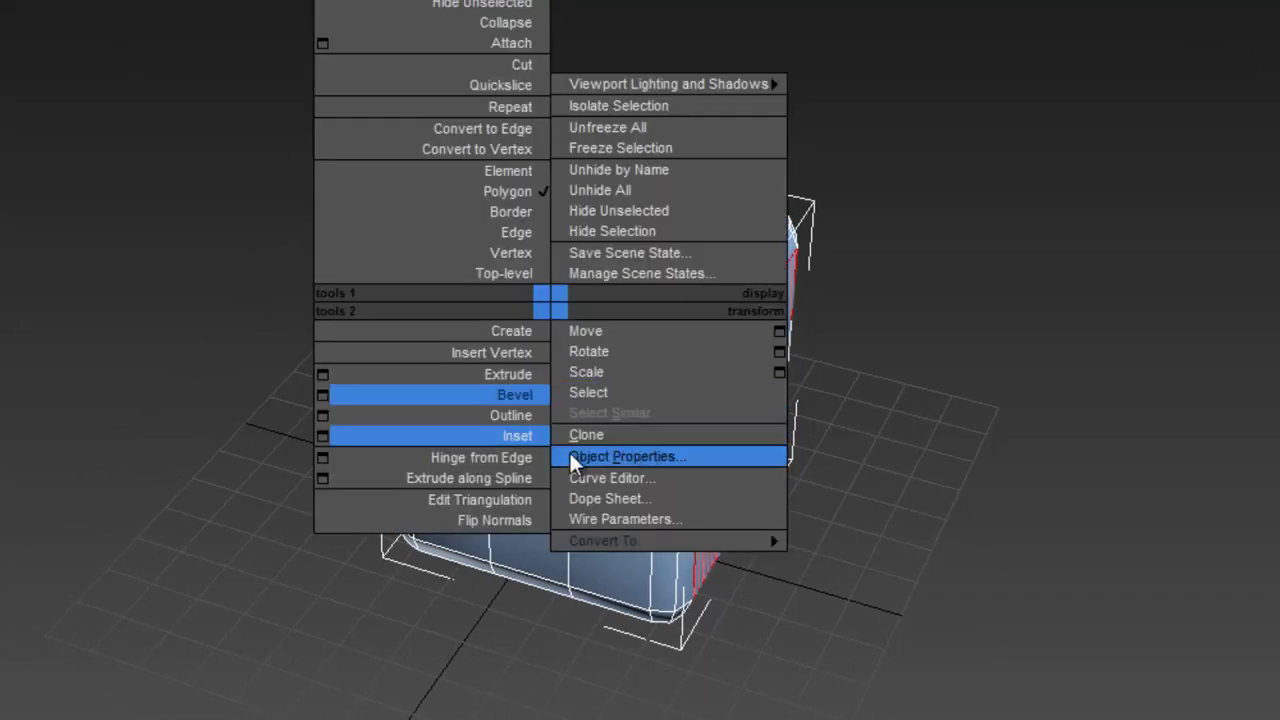
left_click(322, 436)
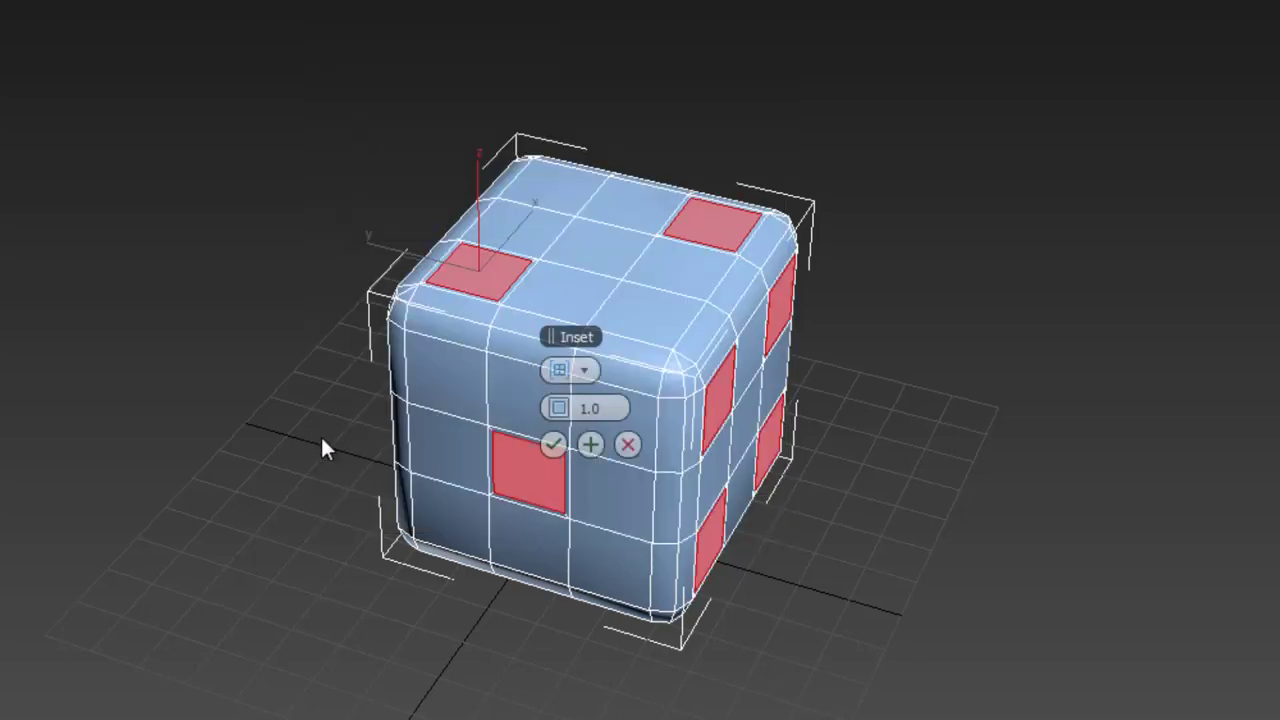
left_click(589, 371)
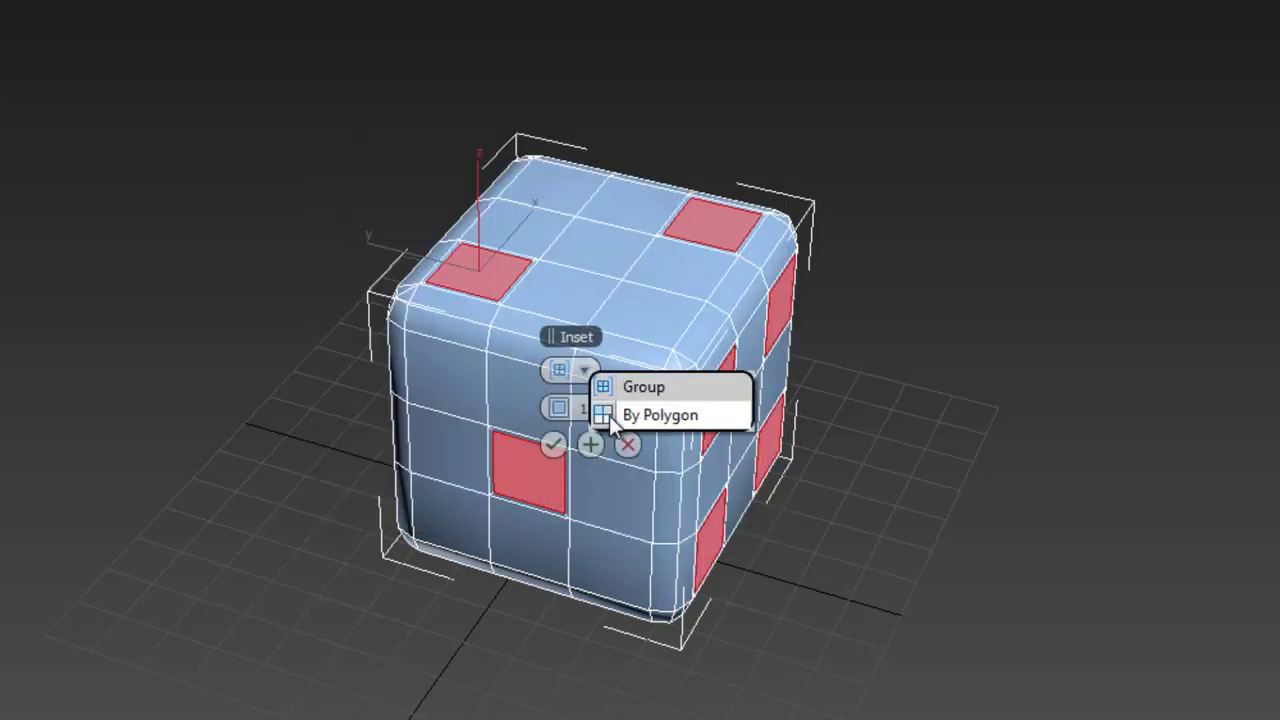
left_click(611, 415)
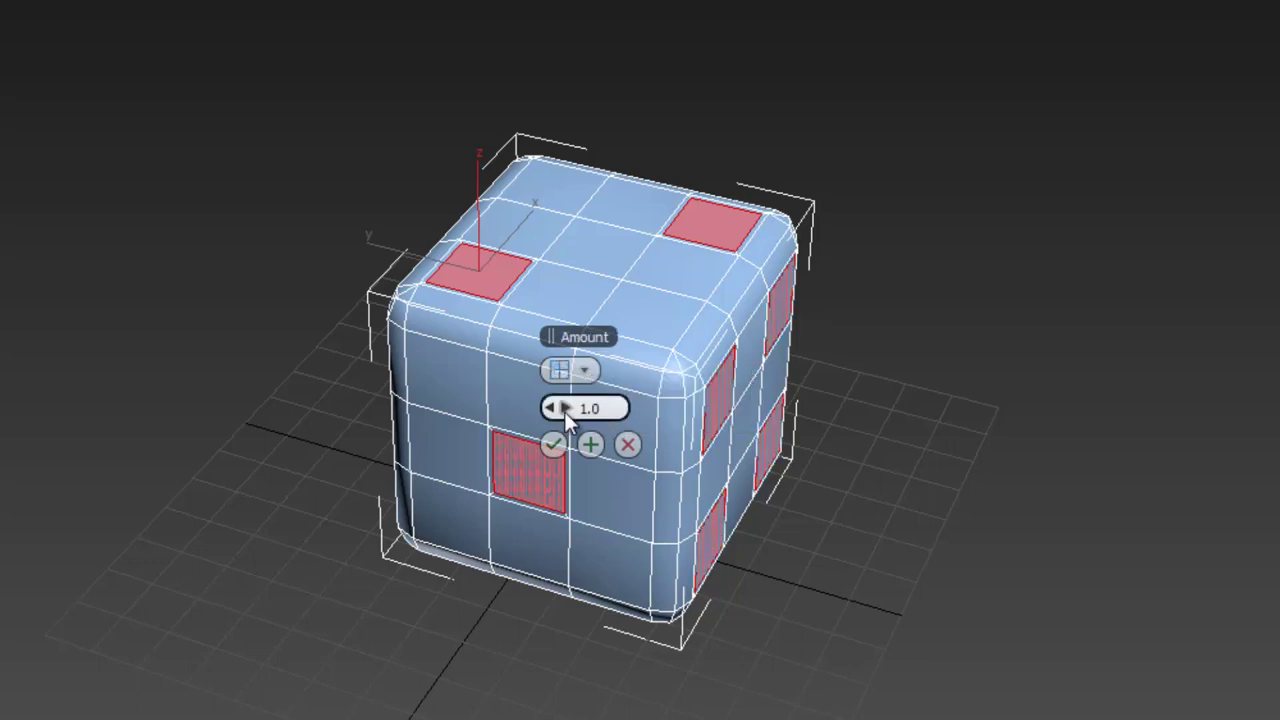
left_click_drag(564, 410, 556, 408)
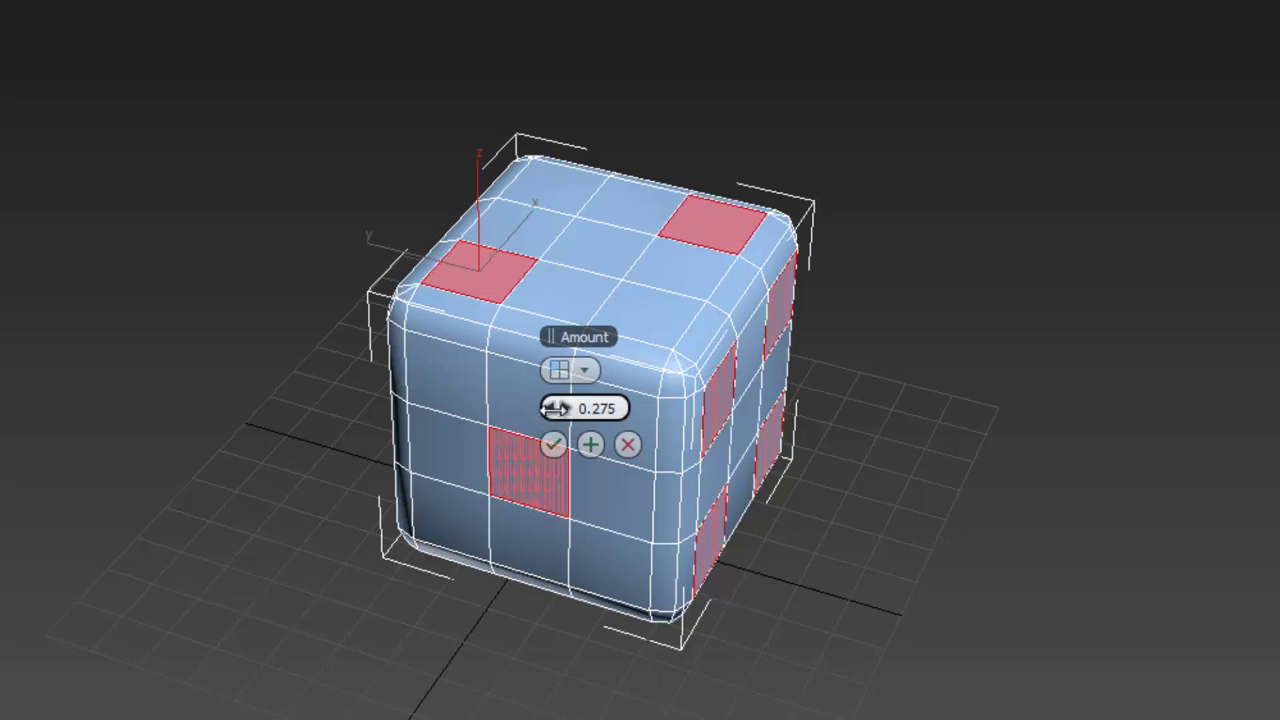
left_click(553, 443)
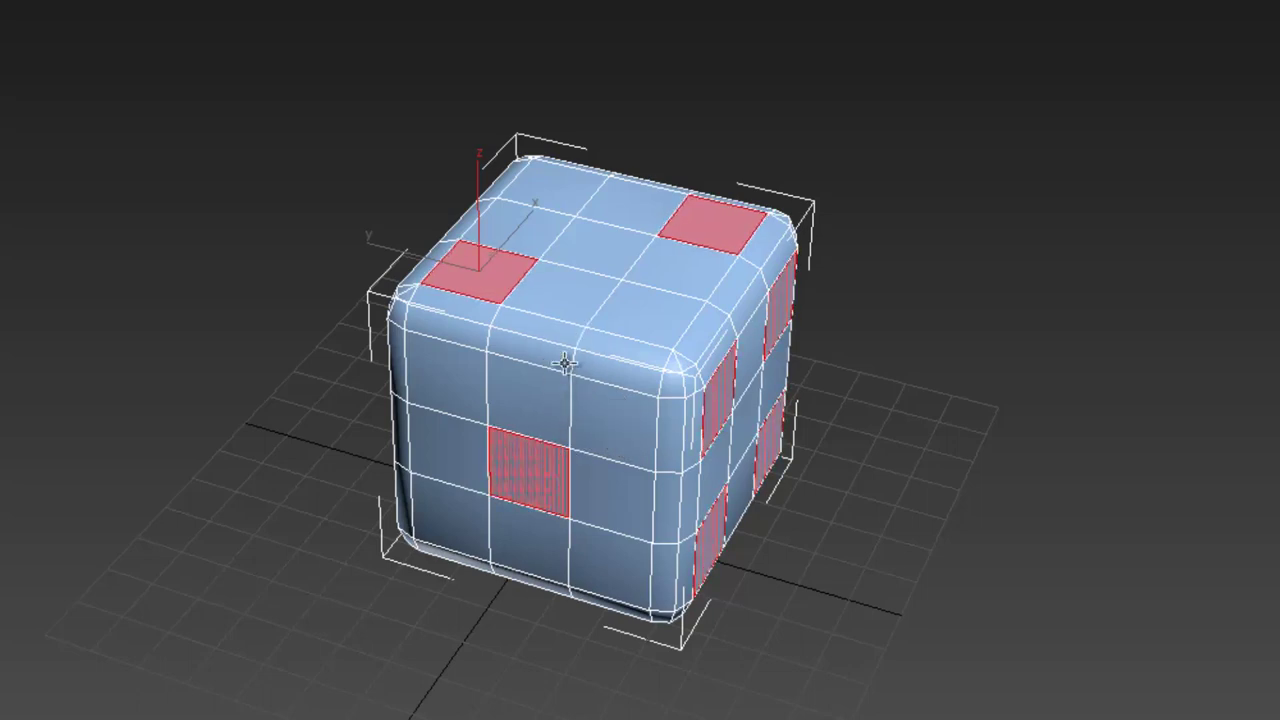
Bevel the inset dot polygons inward By Polygon with a height of -2.075 and an outline of -3.778
right_click(567, 342)
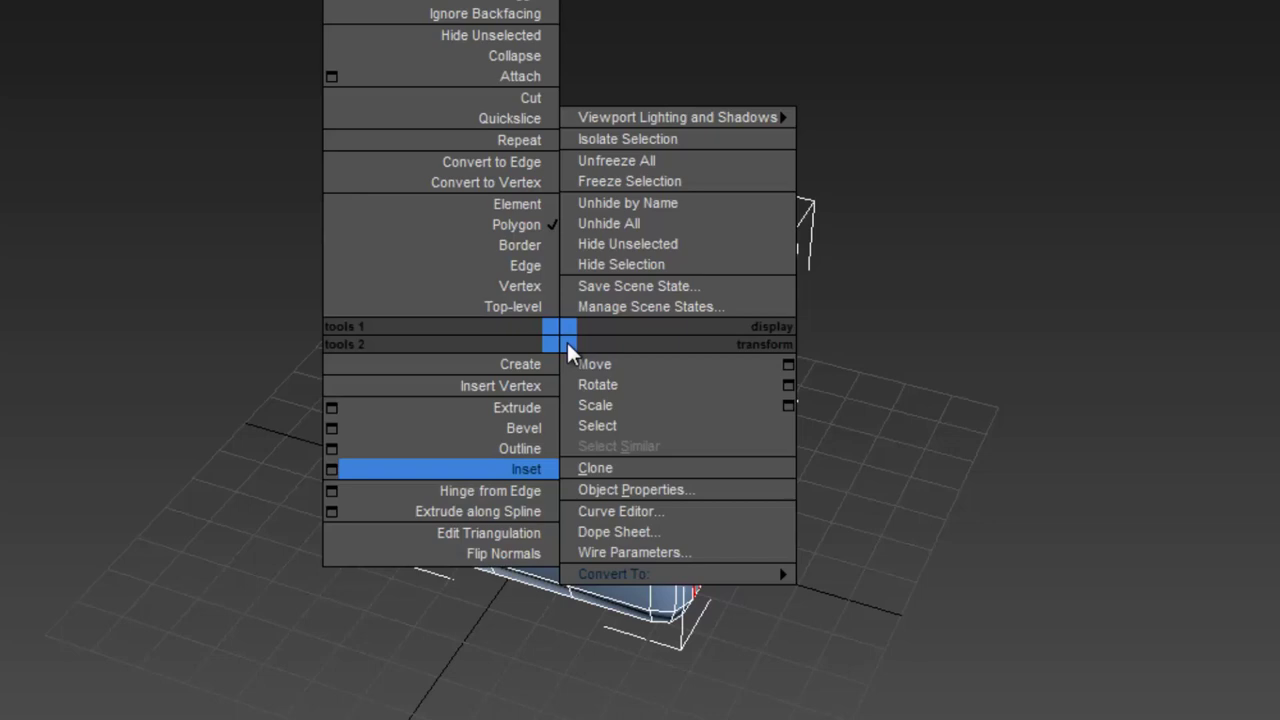
left_click(334, 425)
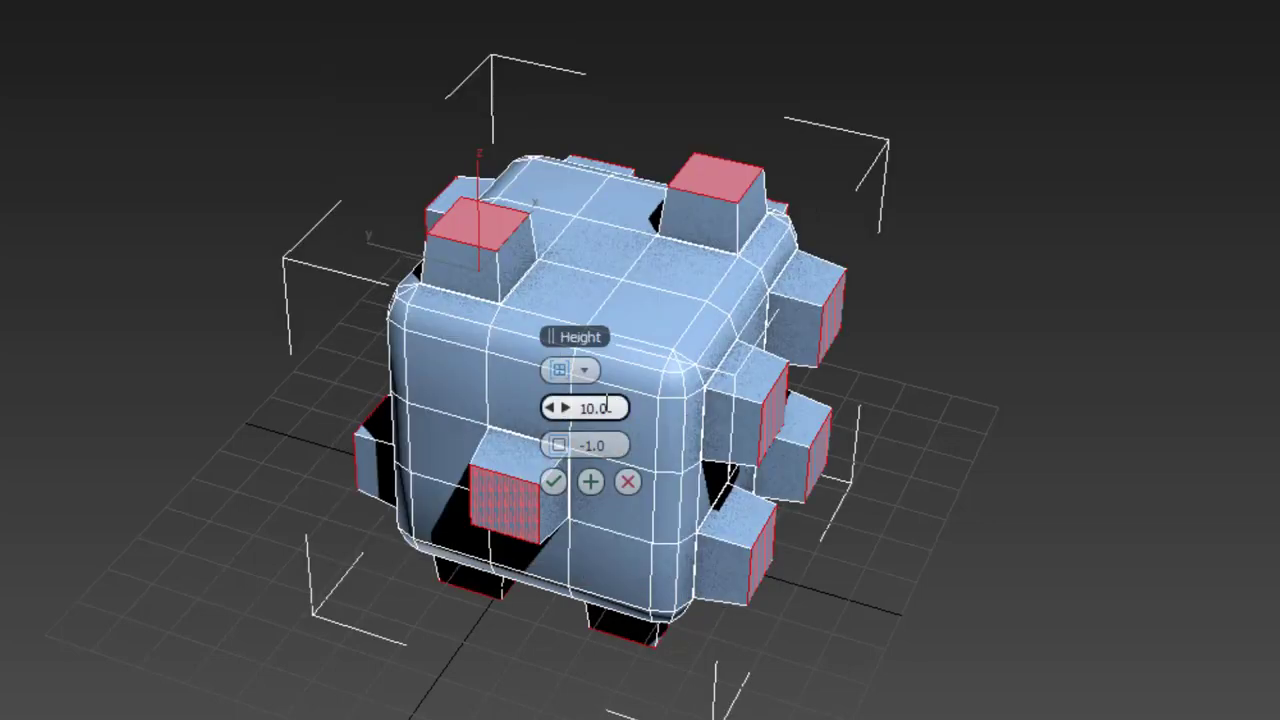
left_click(589, 372)
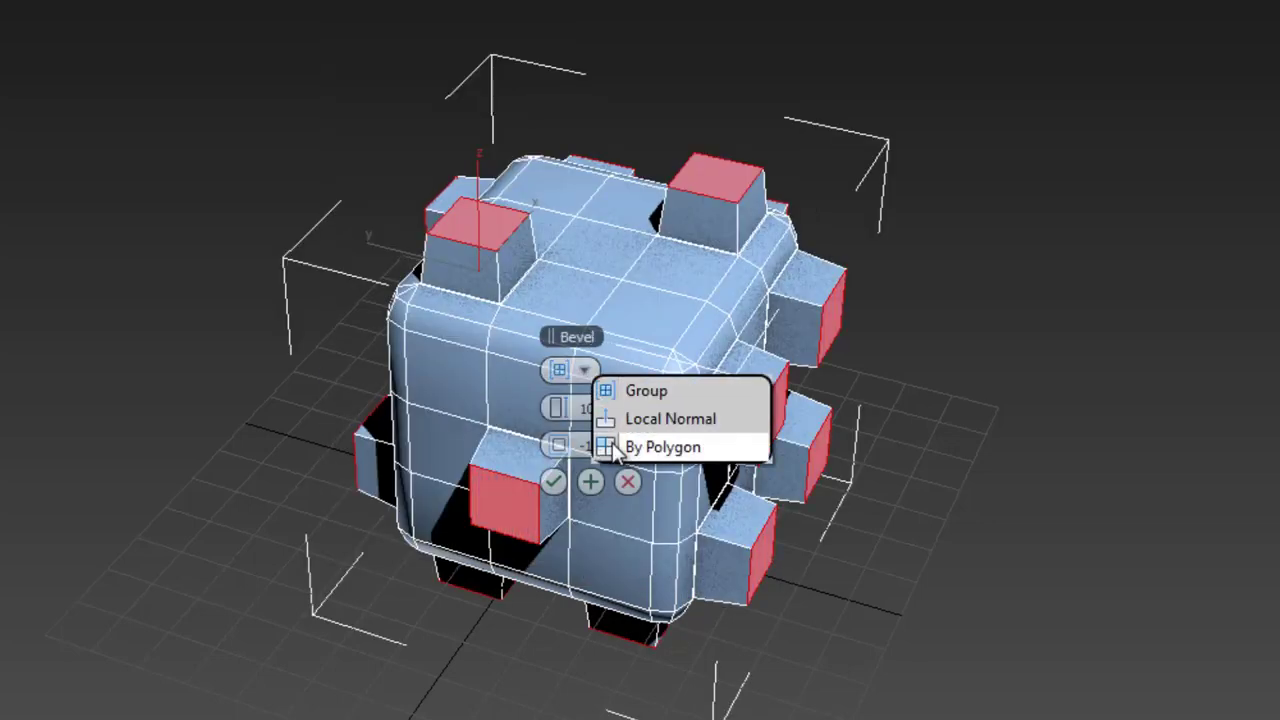
left_click(660, 447)
left_click_drag(558, 407, 424, 422)
mouse_move(566, 438)
left_mouse_down()
mouse_move(555, 406)
mouse_move(550, 445)
mouse_move(516, 444)
left_mouse_up()
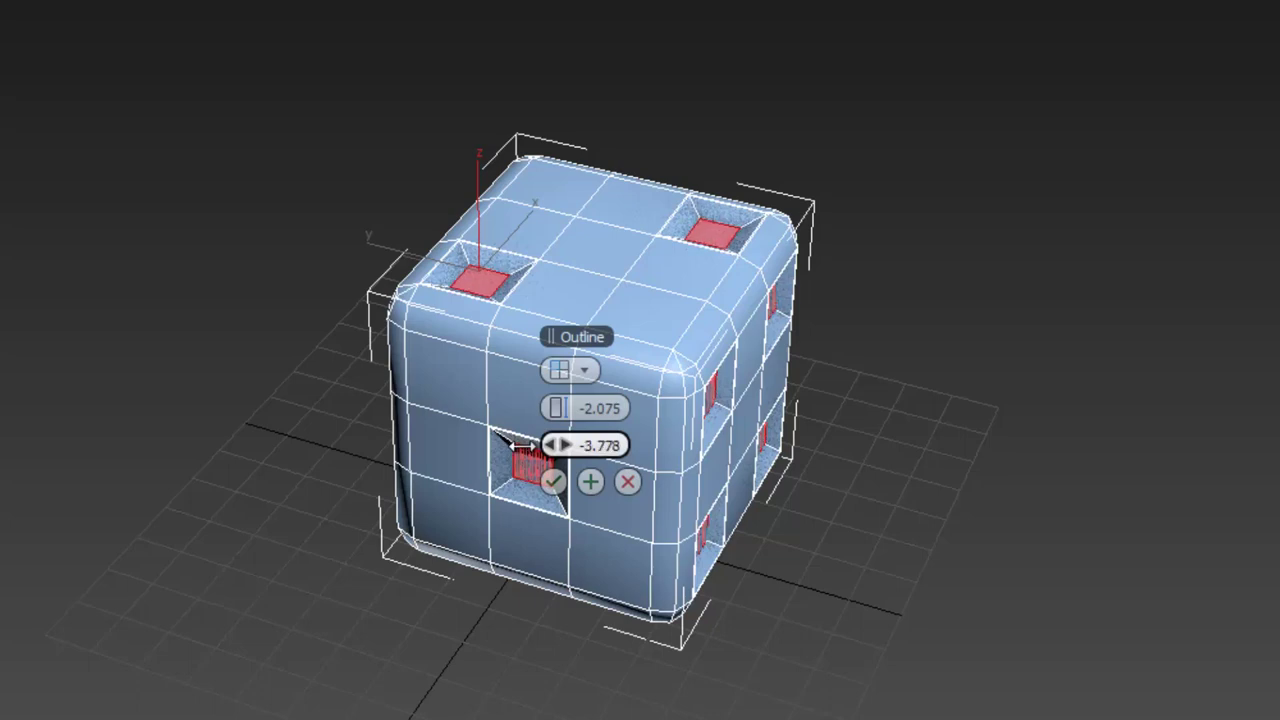
left_click(552, 481)
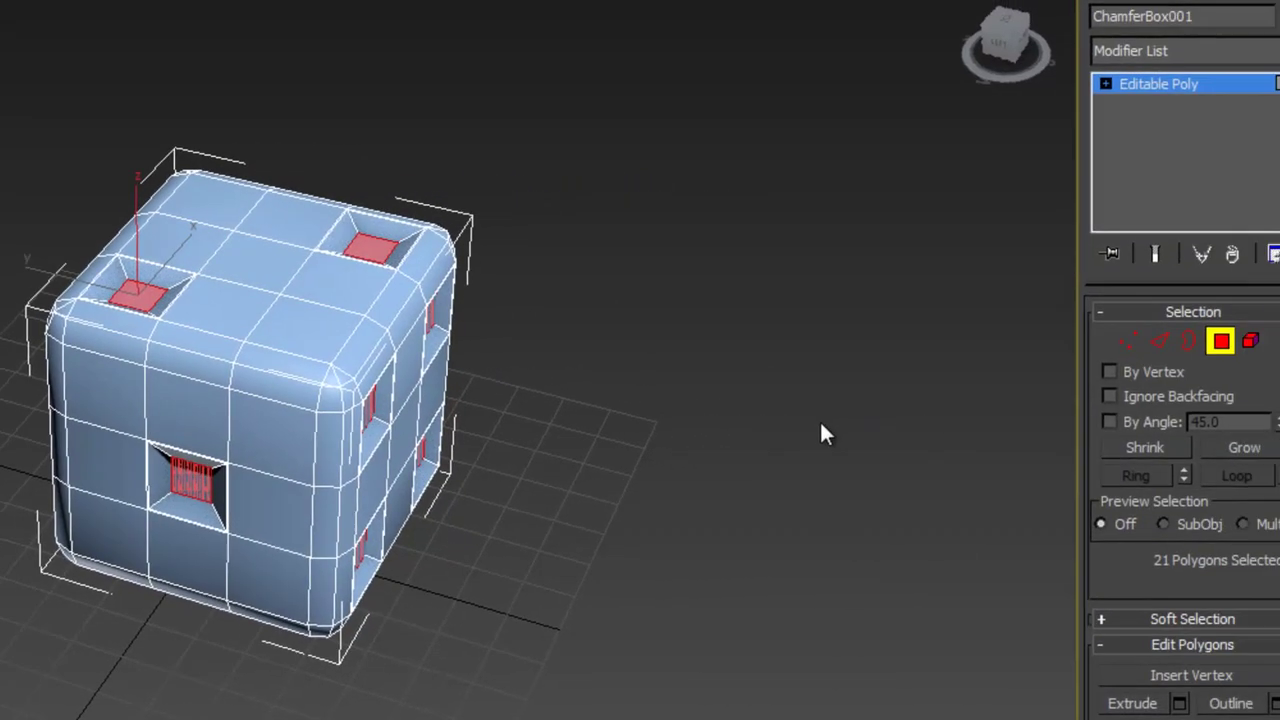
Stack three MeshSmooth modifiers on the die to round its dot recesses and edges
left_click(1272, 50)
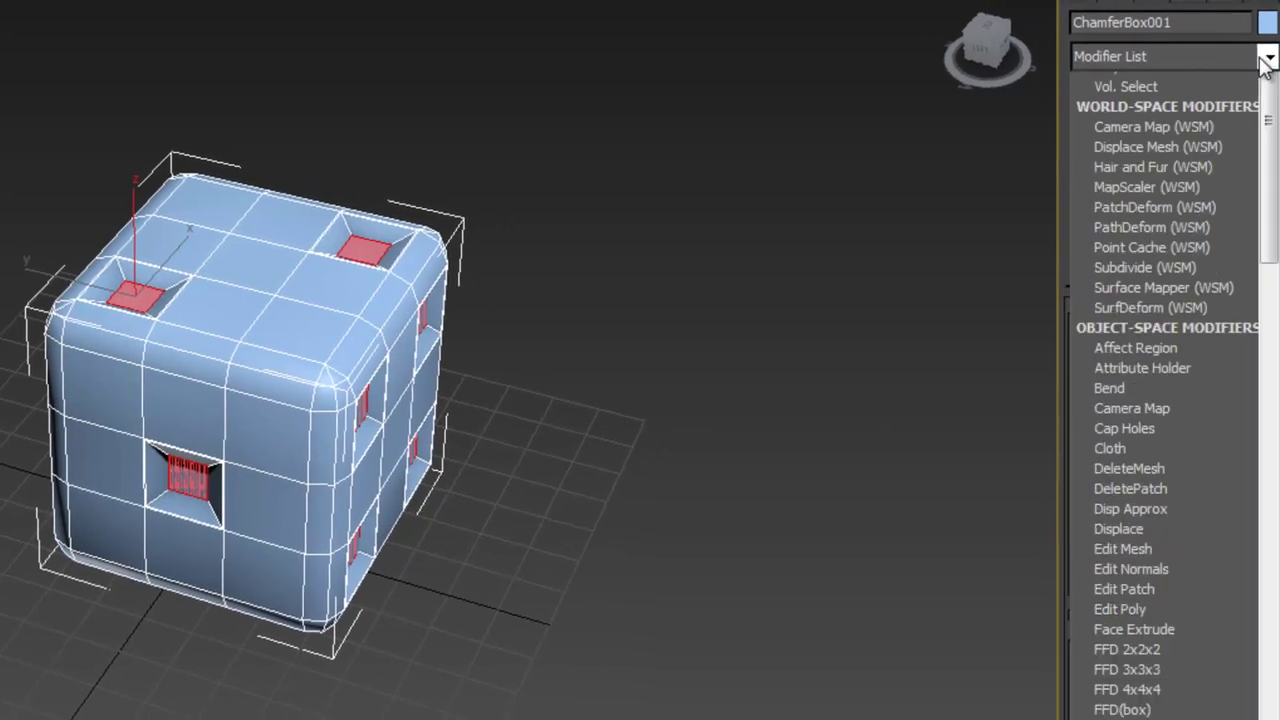
left_click_drag(1265, 218, 1256, 509)
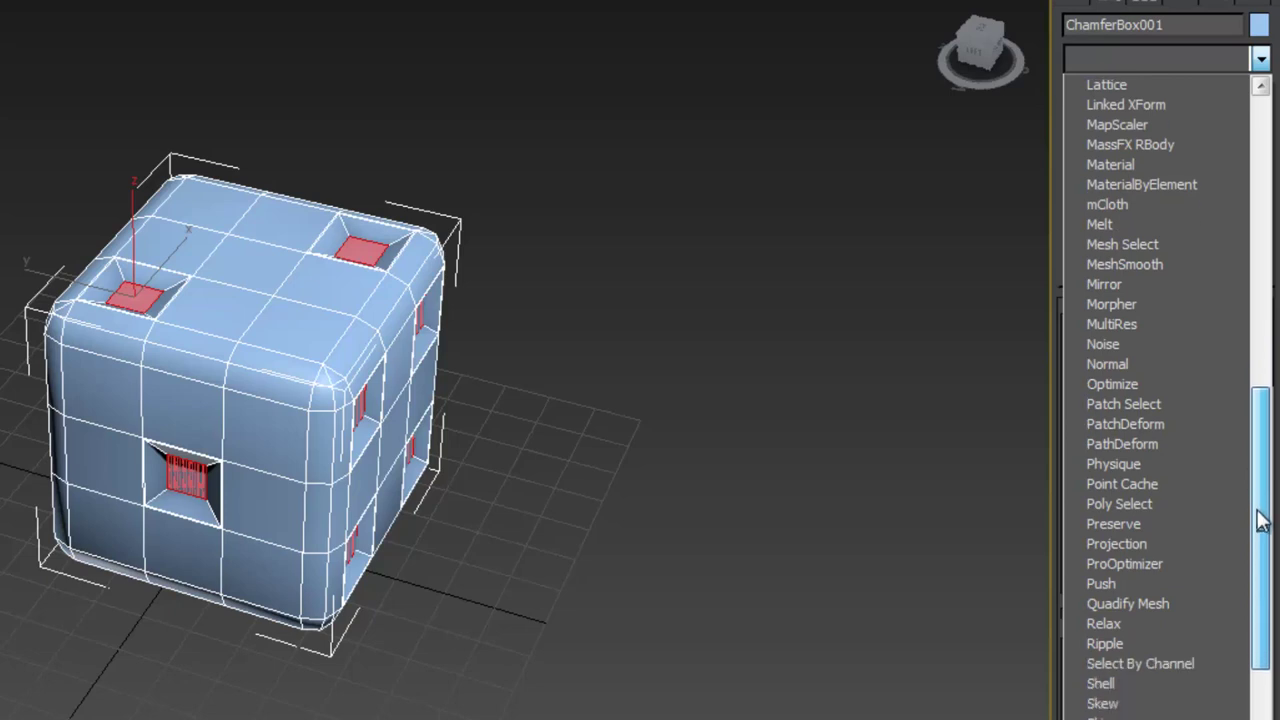
left_click(1170, 262)
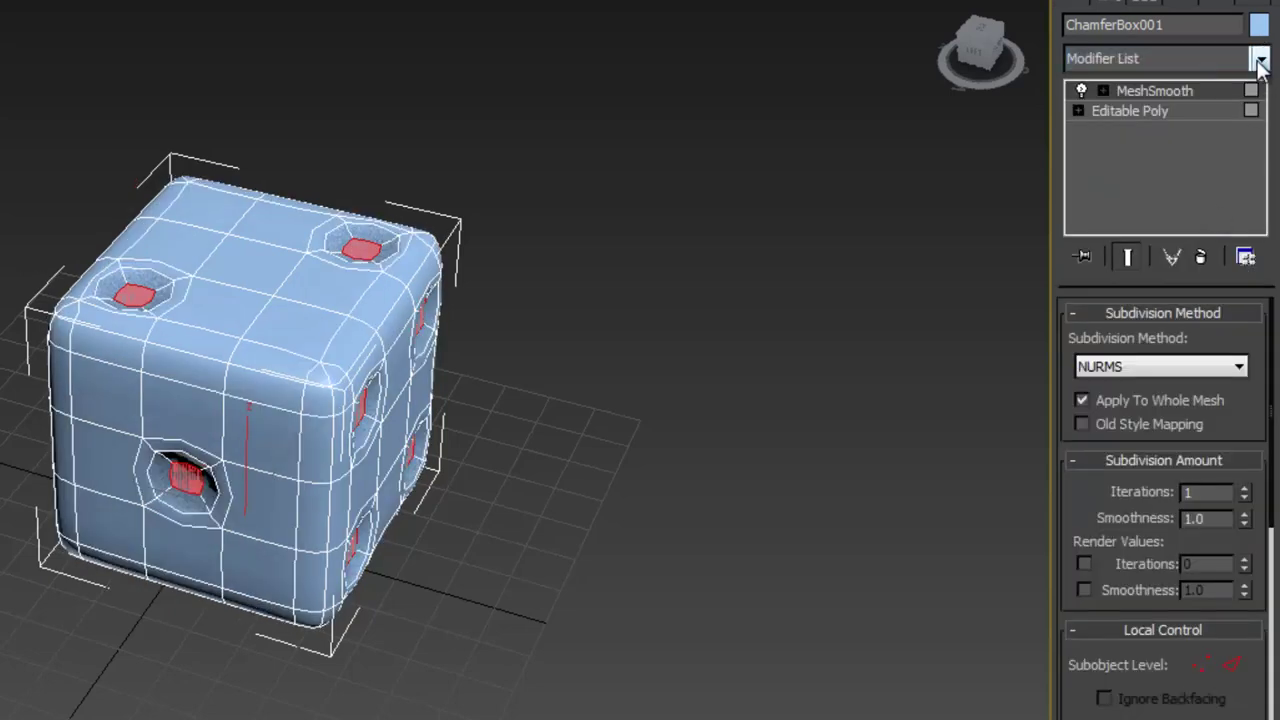
left_click(1260, 62)
left_click_drag(1260, 286, 1265, 473)
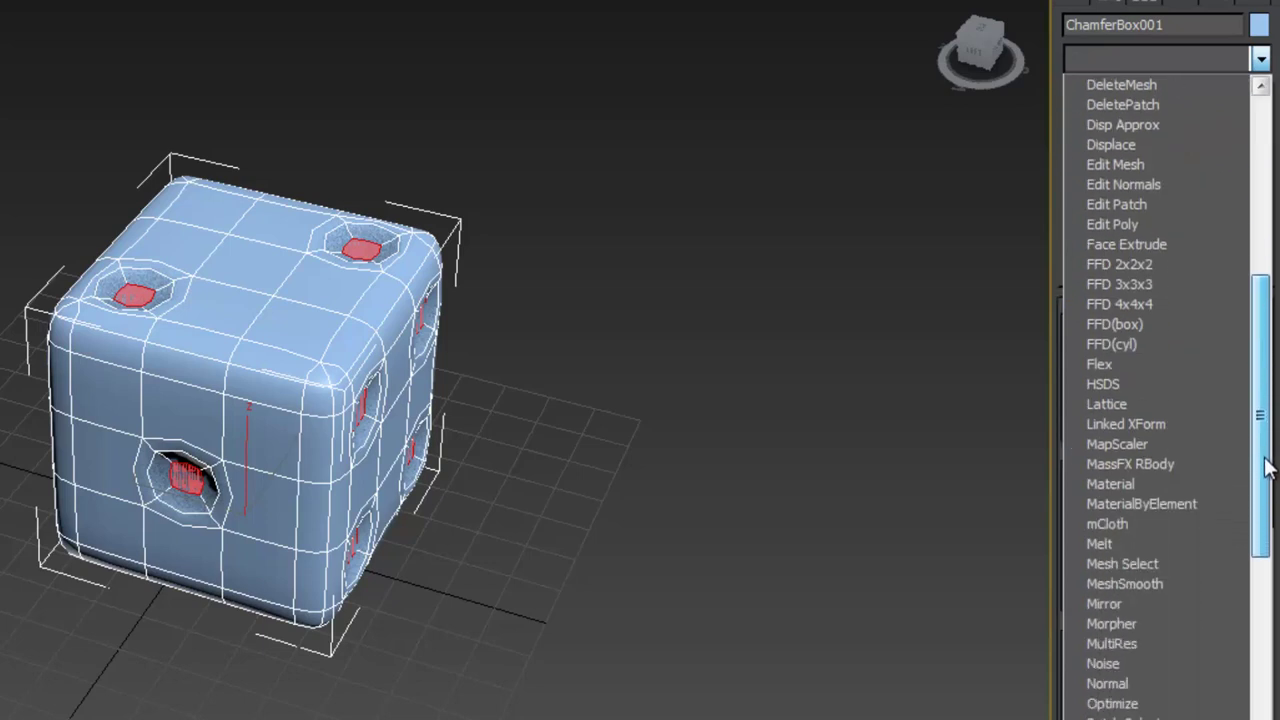
left_click(1132, 584)
left_click(1259, 62)
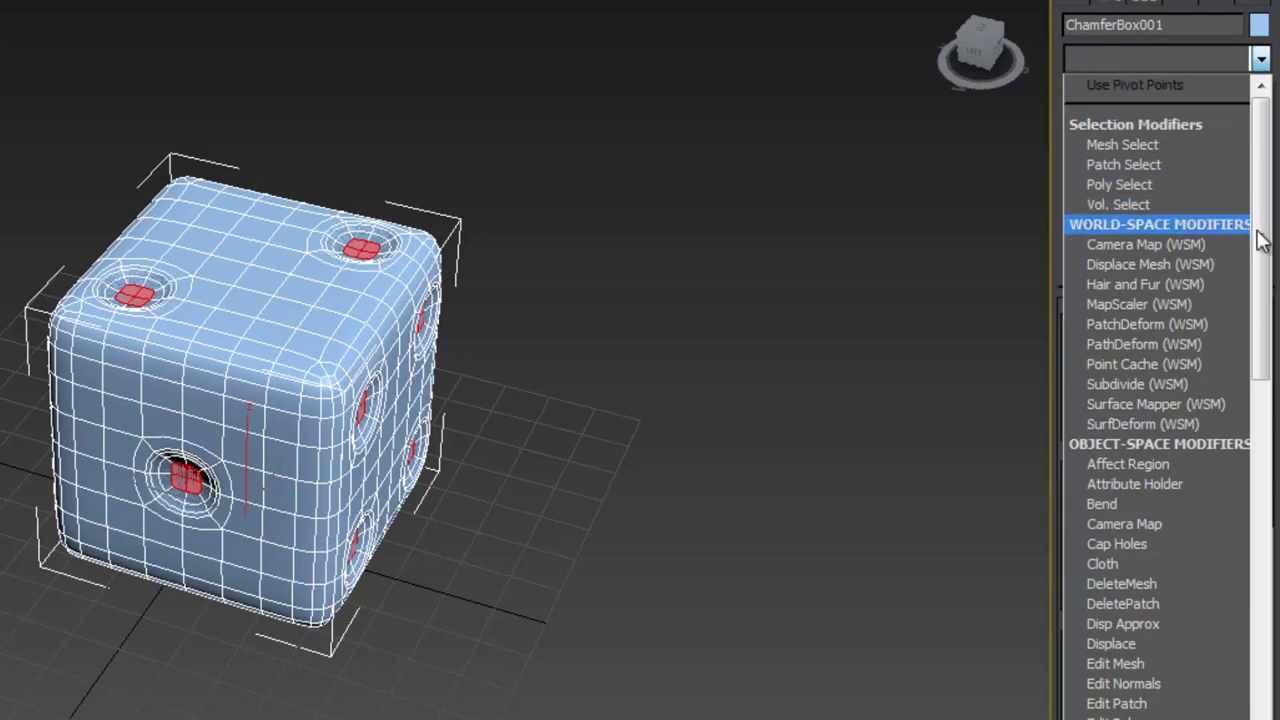
left_click_drag(1259, 240, 1270, 445)
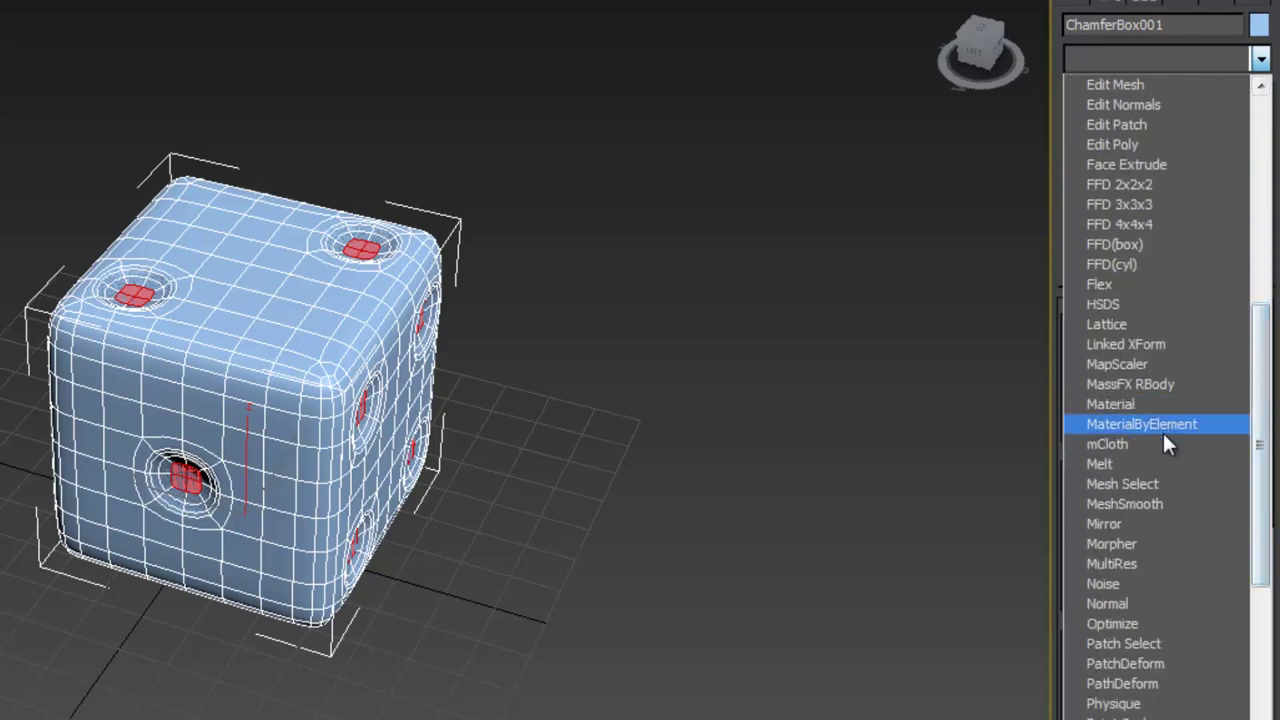
left_click(1120, 505)
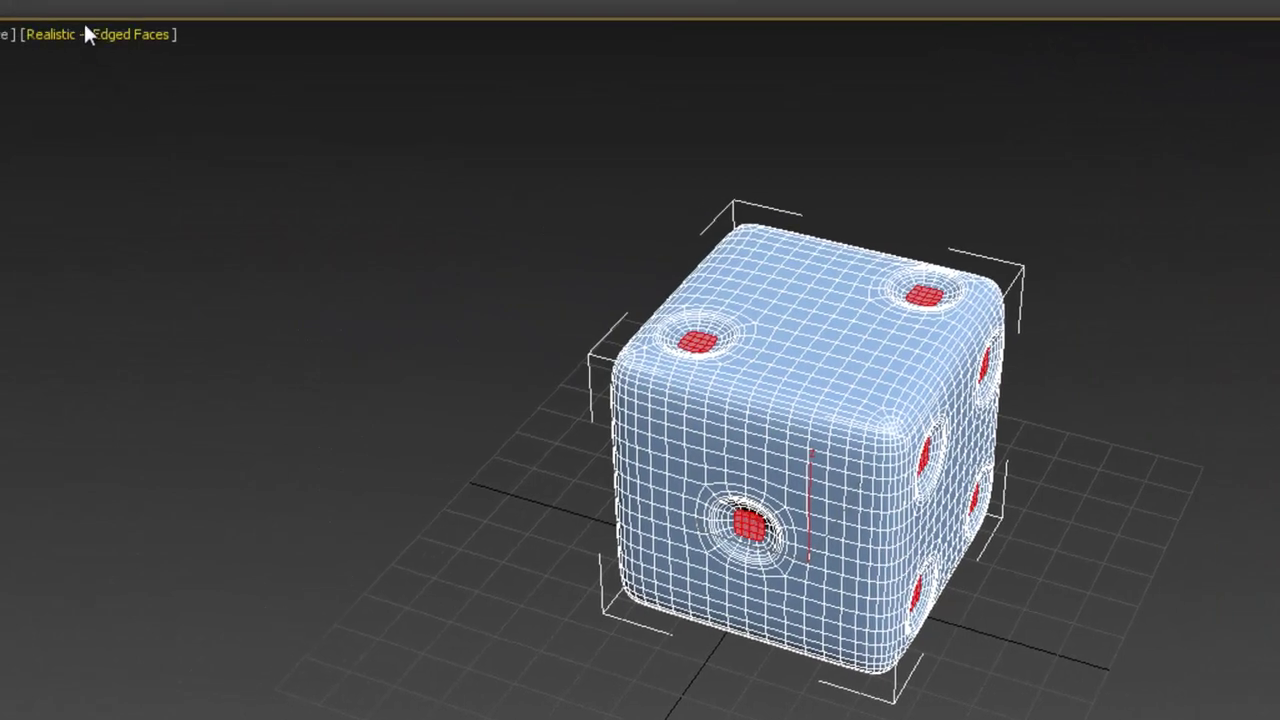
Turn off the edged faces display in the viewport and inspect the smoothed die from several sides
left_click(123, 36)
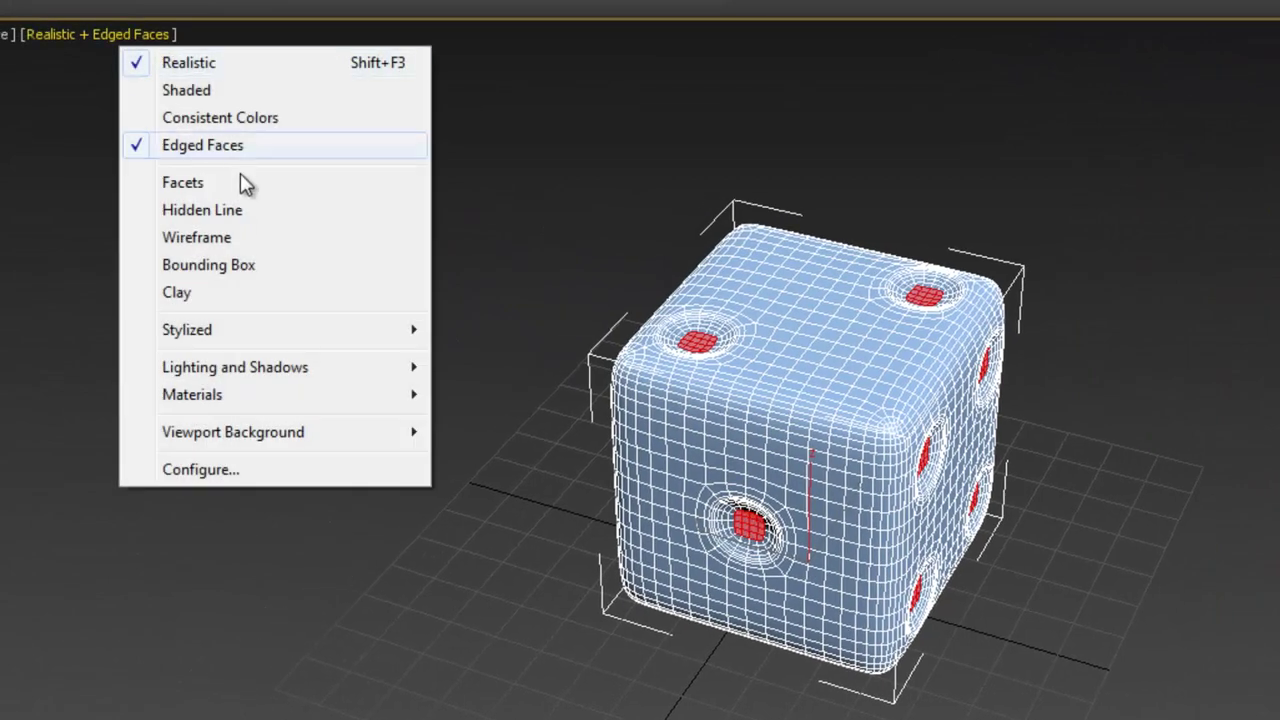
left_click(192, 154)
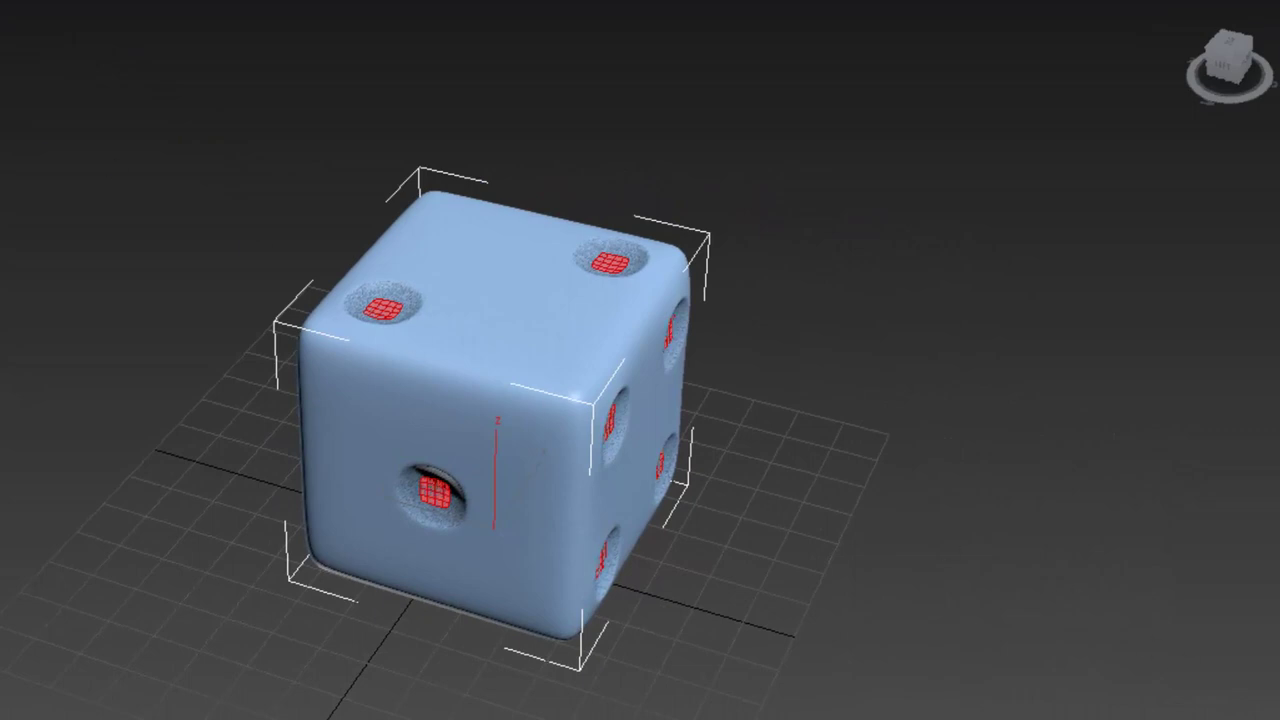
middle_click_drag(566, 480, 609, 466, "alt")
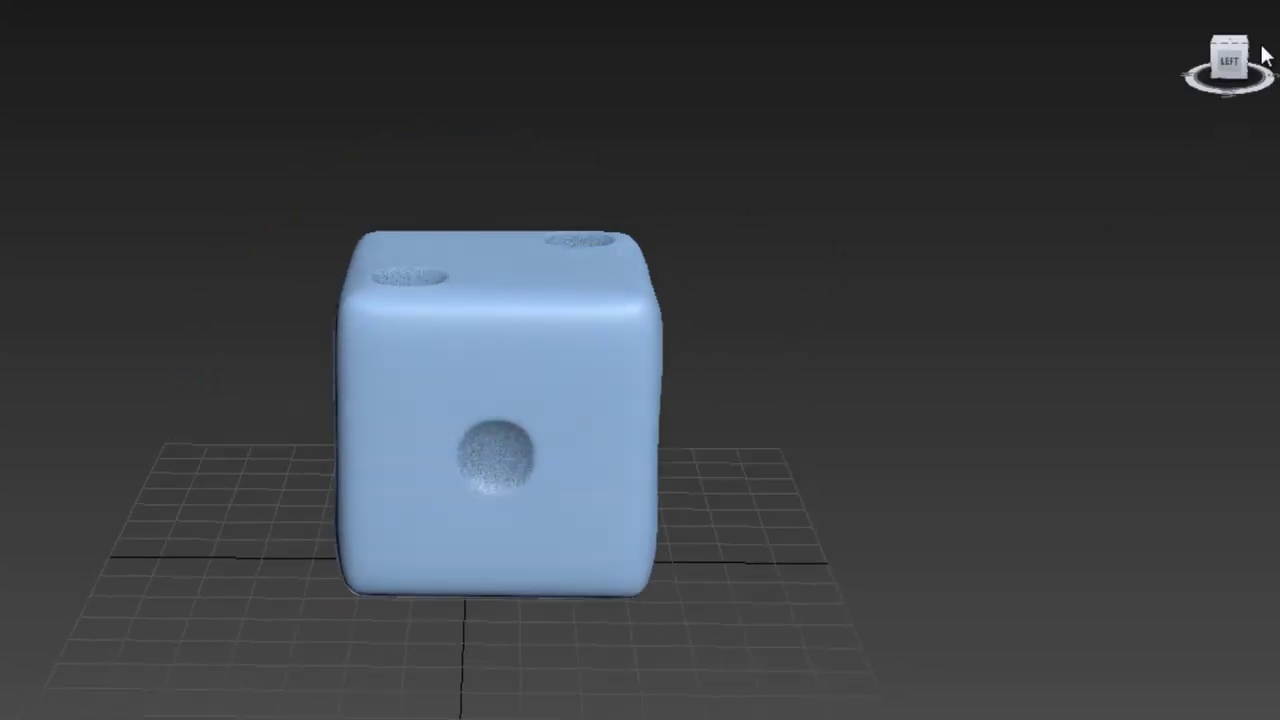
left_click_drag(1252, 62, 0, 72)
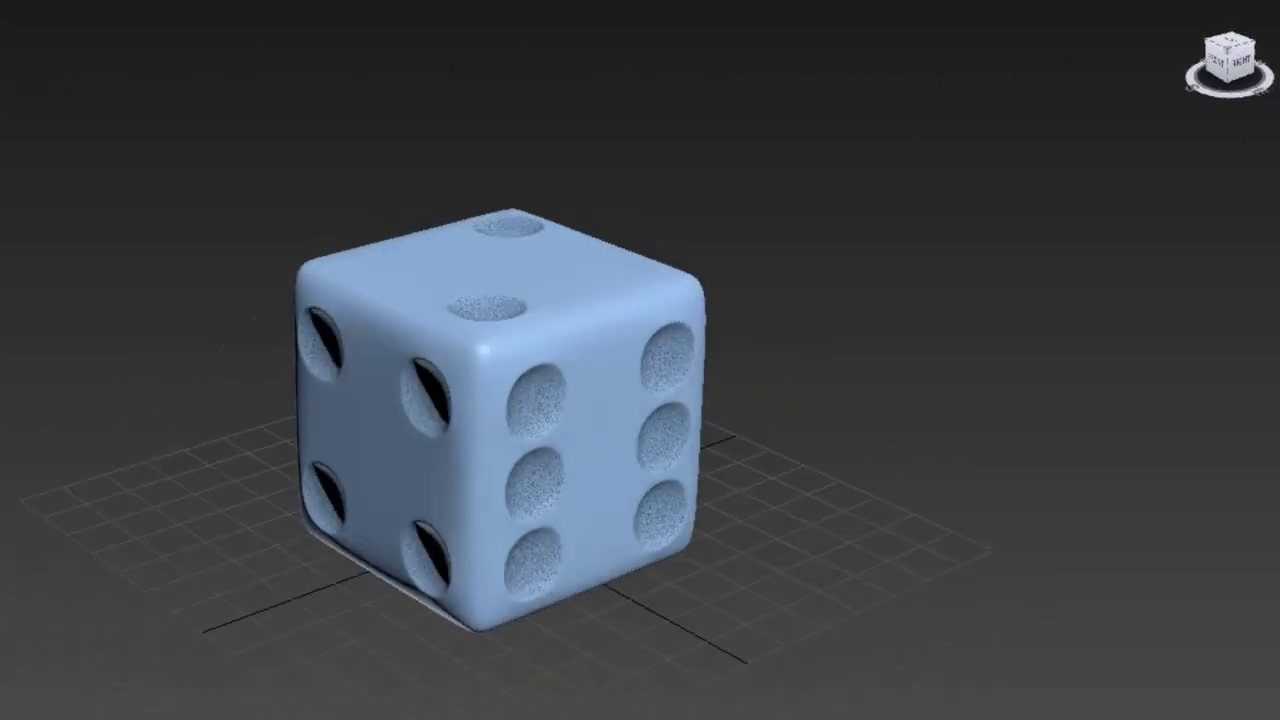